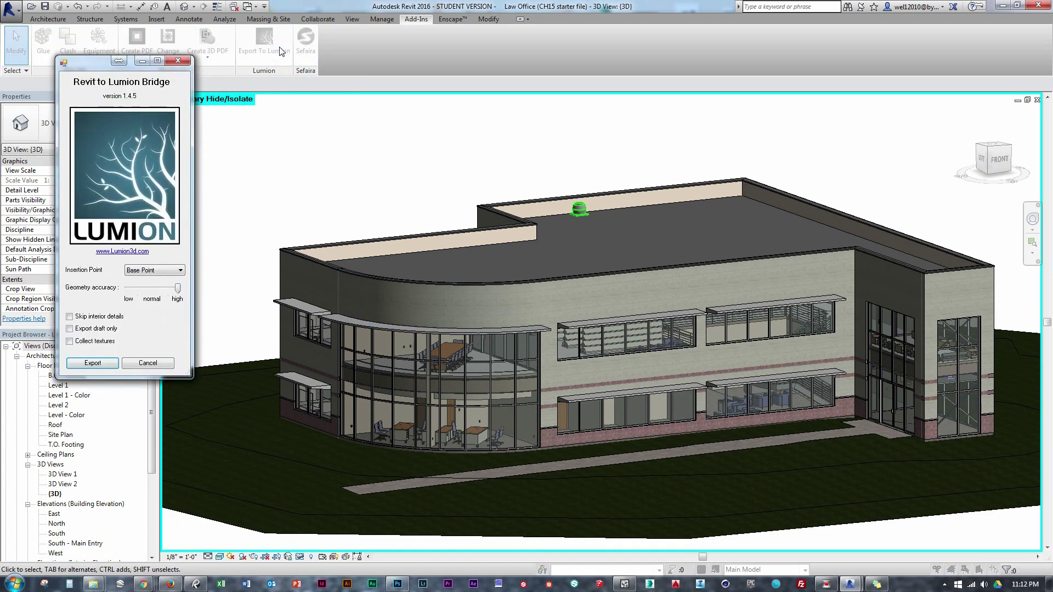
# Re-export the Revit model as Complete Law Office.dae, overwriting the existing file.
pyautogui.click(108, 364)
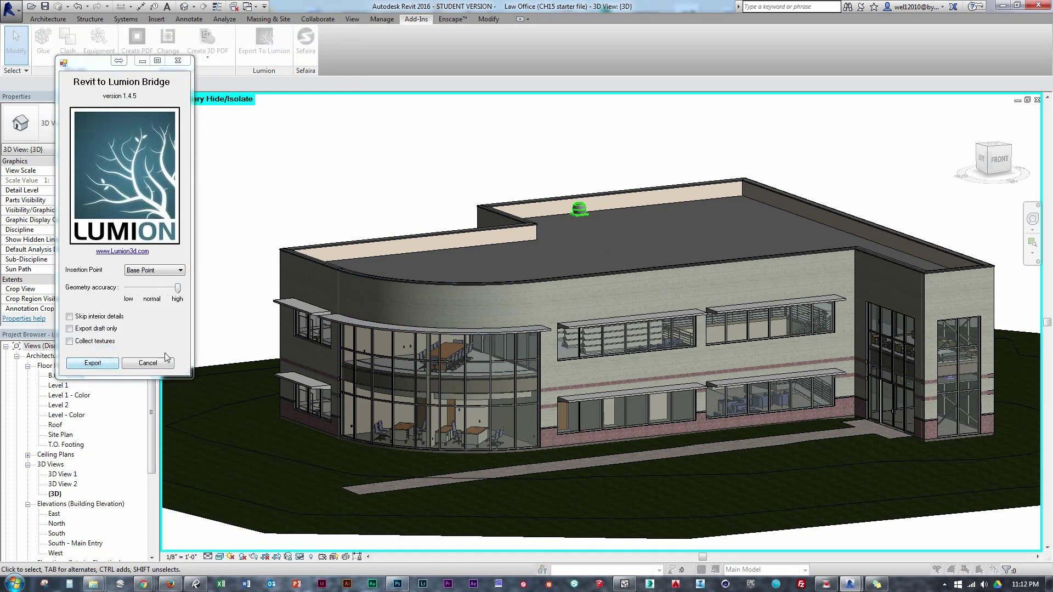
pyautogui.click(270, 183)
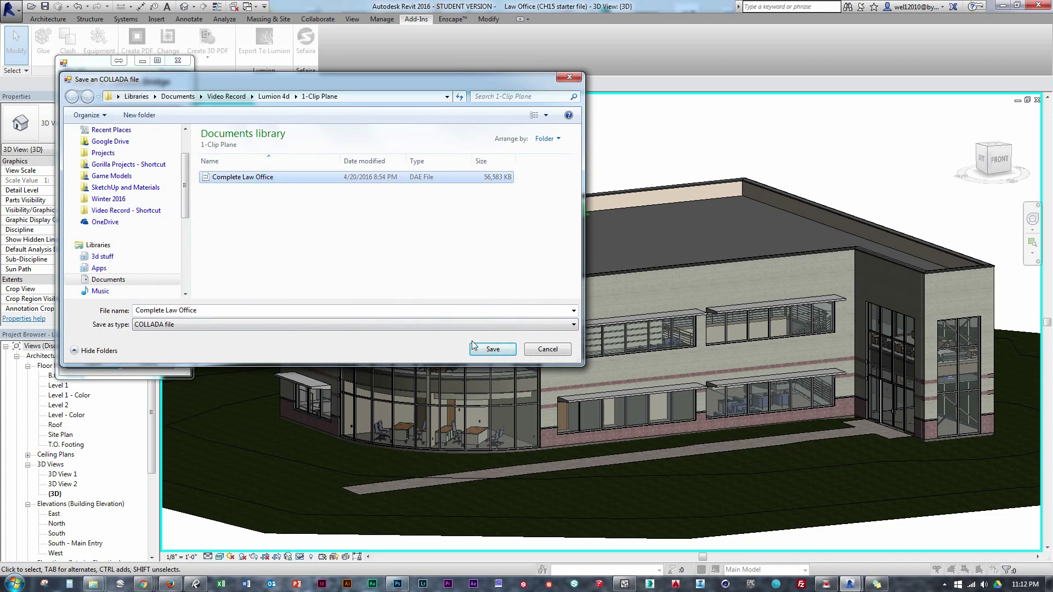
pyautogui.click(482, 348)
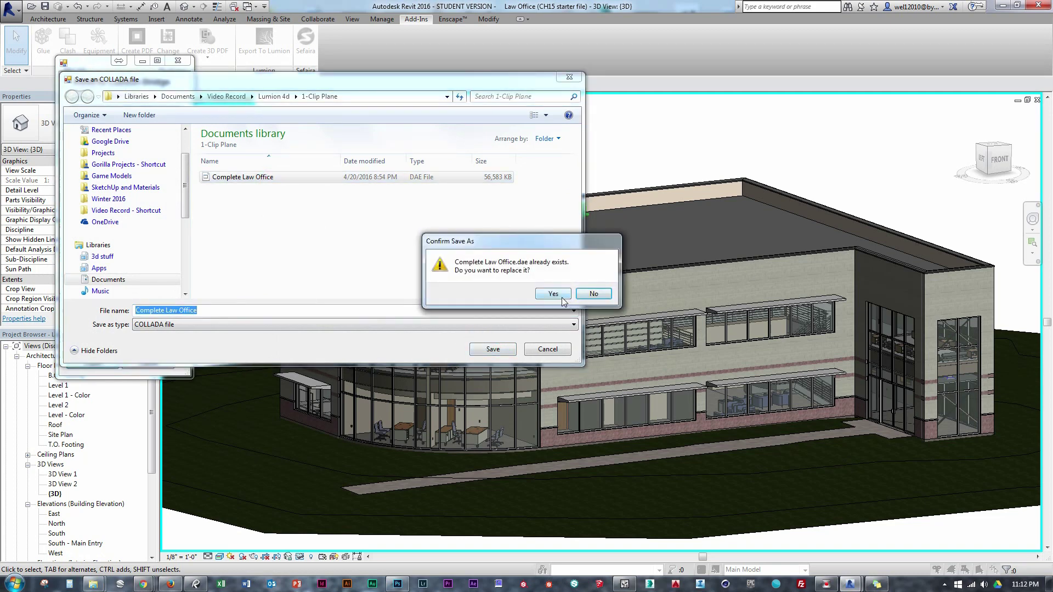
pyautogui.click(561, 298)
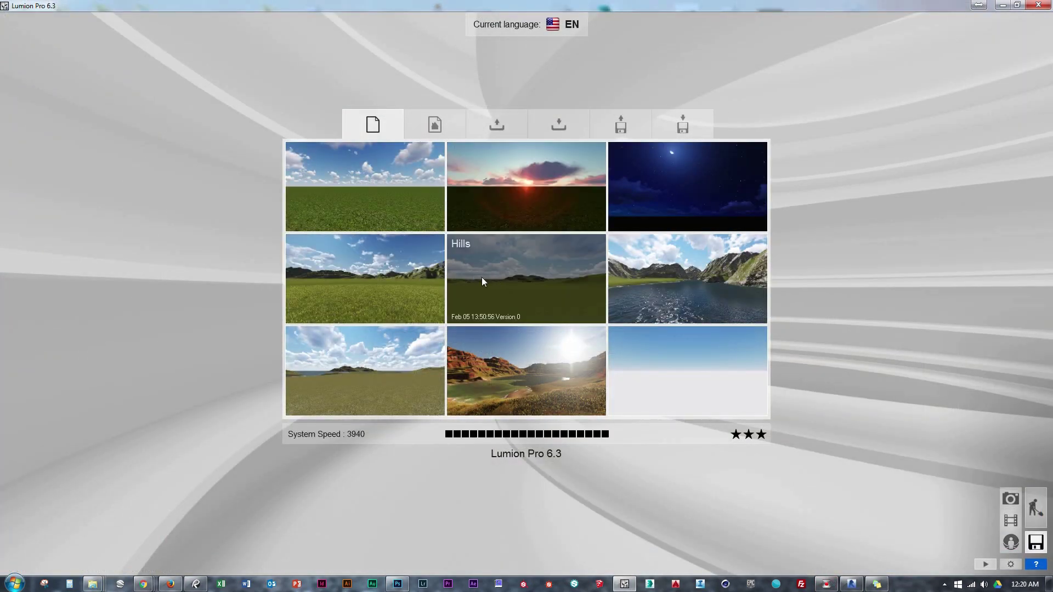
# Start a Hills scene and import the Complete Law Office.dae model.
pyautogui.click(482, 277)
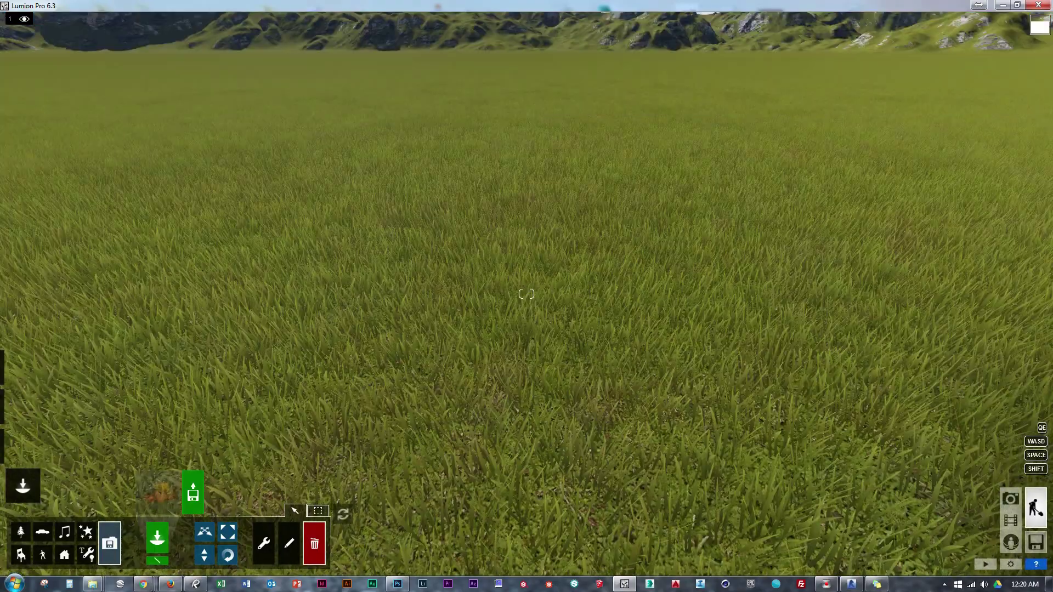
pyautogui.moveTo(458, 301); pyautogui.dragTo(458, 302, button='right')
pyautogui.click(199, 488)
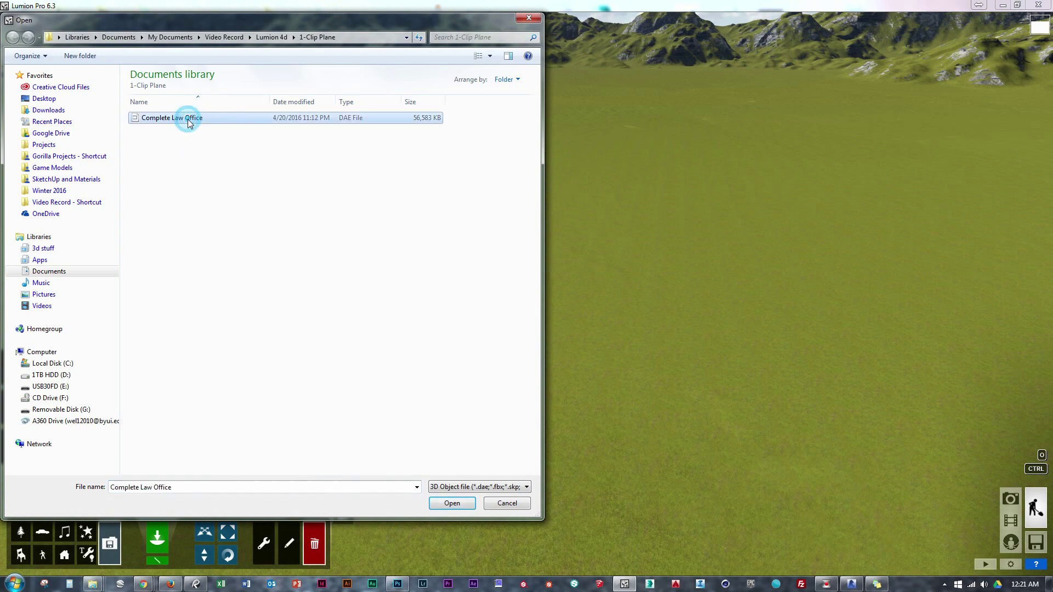
pyautogui.click(451, 503)
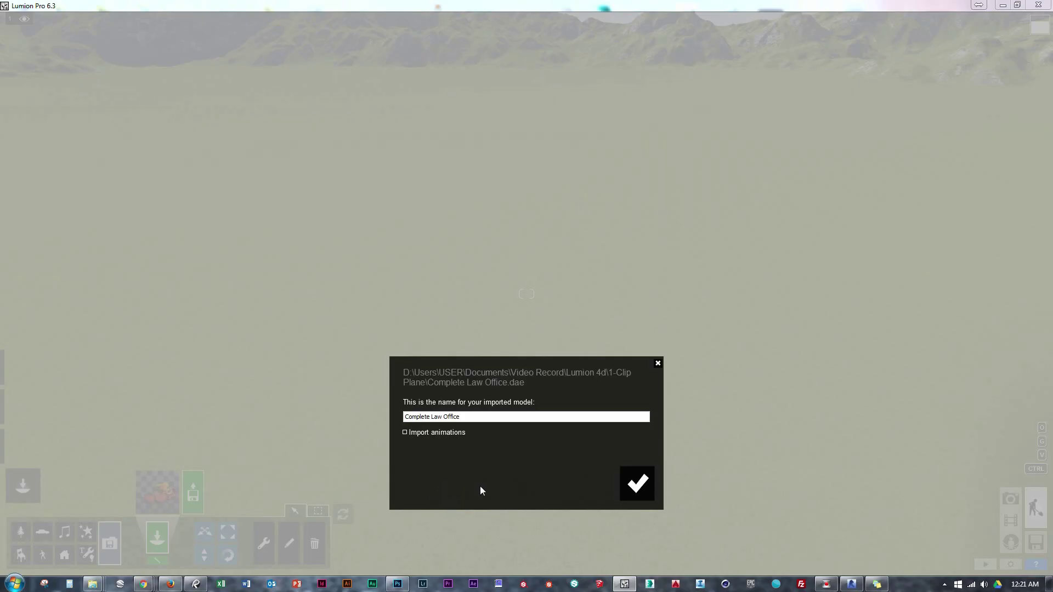
pyautogui.click(635, 483)
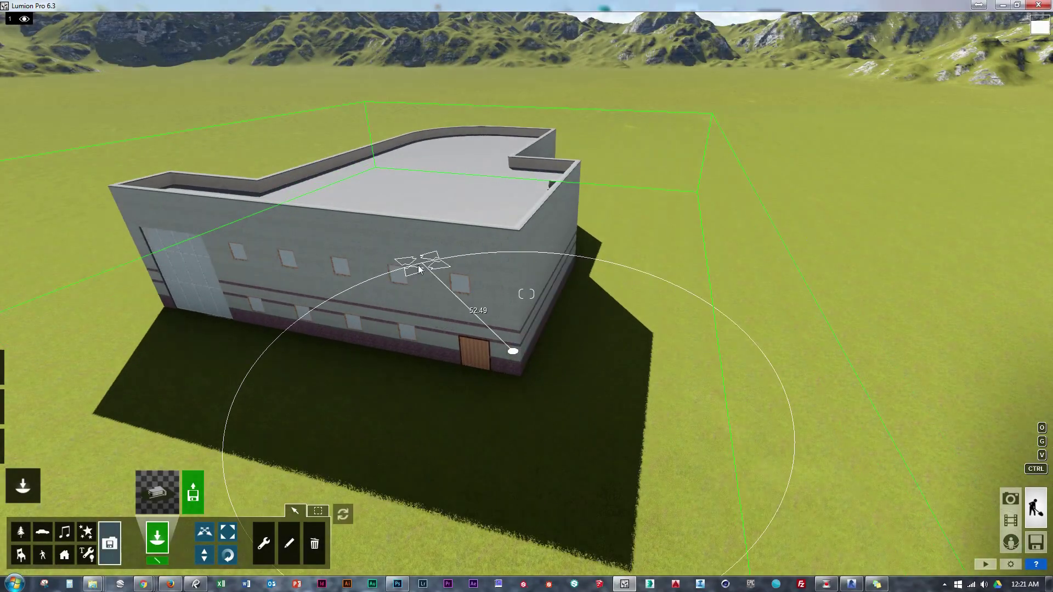
# Place the law office building in the scene and lift it above the terrain.
pyautogui.click(405, 282)
pyautogui.moveTo(318, 292); pyautogui.dragTo(277, 448, button='right')
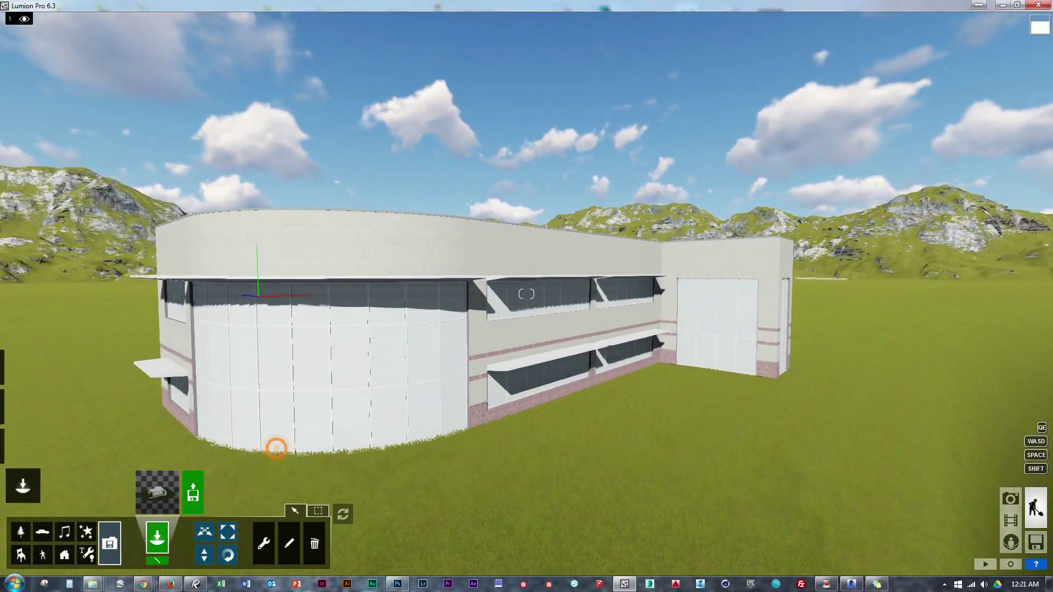
pyautogui.moveTo(18, 425)
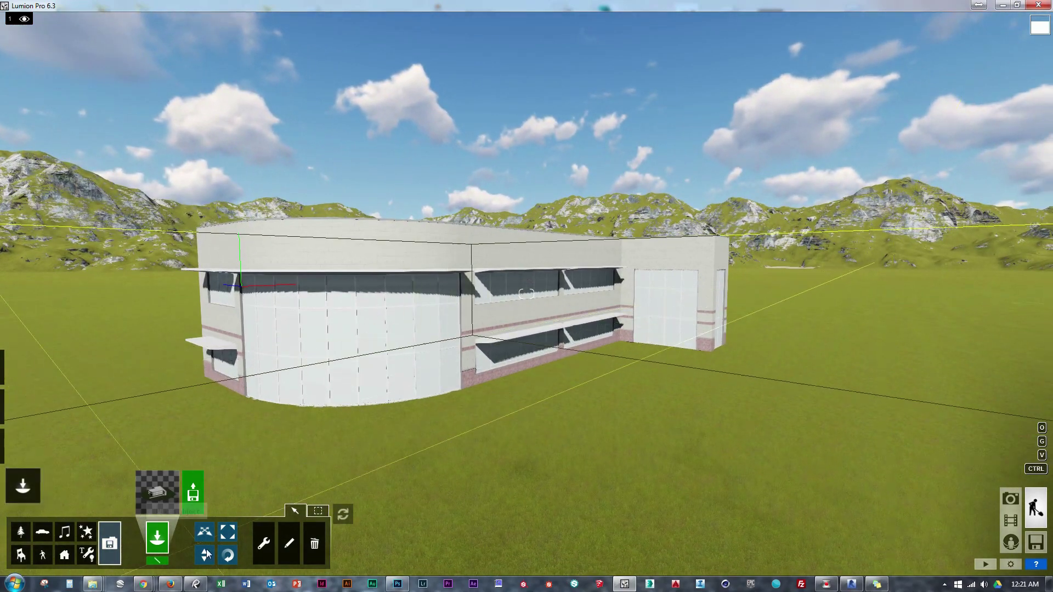
pyautogui.click(510, 345)
pyautogui.moveTo(510, 341); pyautogui.dragTo(518, 321)
pyautogui.scroll(-3, 518, 321)
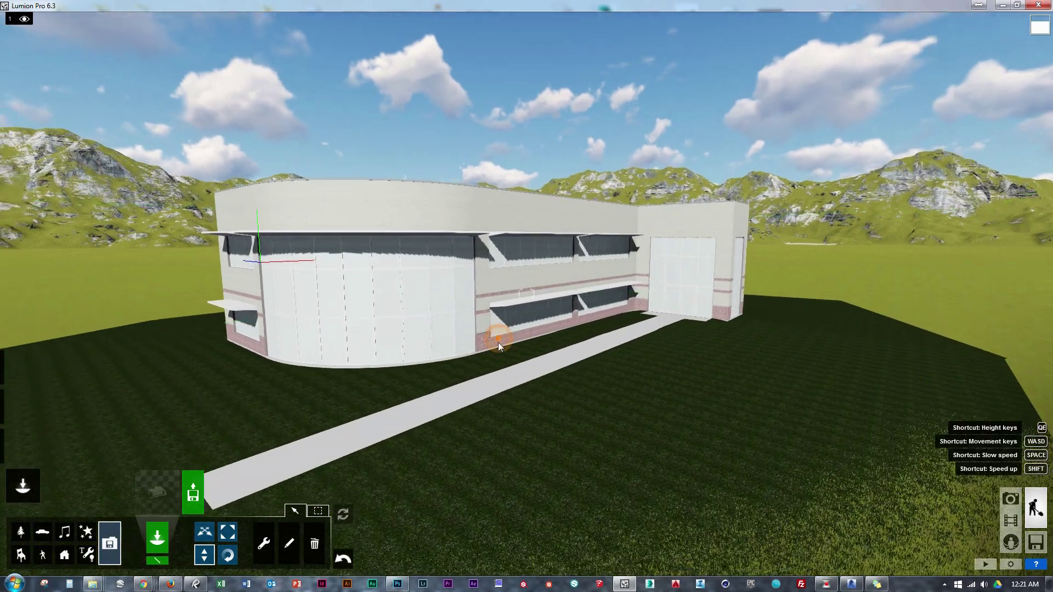
pyautogui.moveTo(19, 423)
pyautogui.click(22, 442)
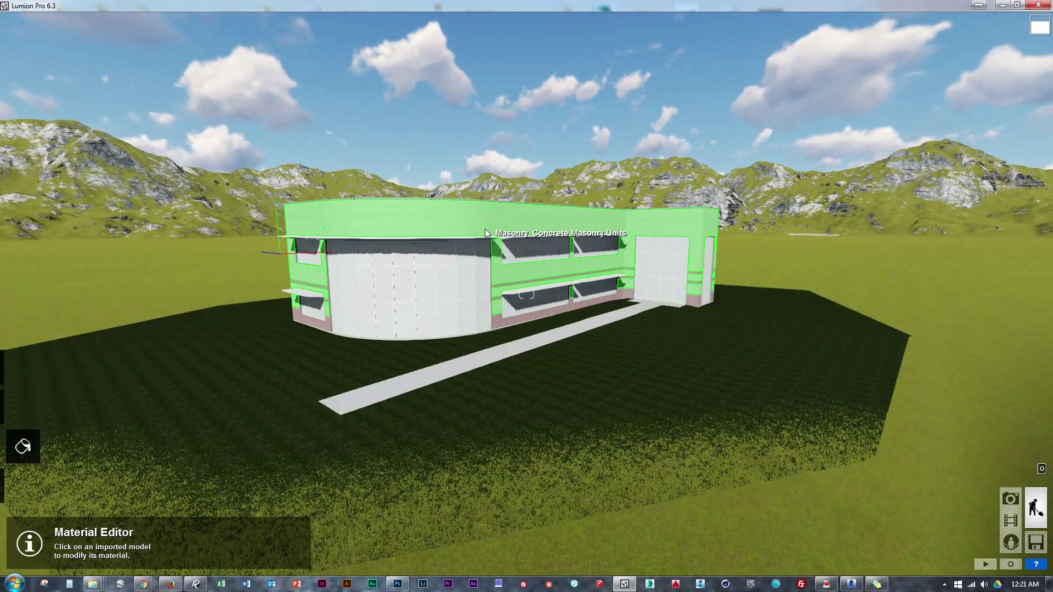
# Load the Law Office.mtt material set onto the building and confirm it.
pyautogui.click(374, 284)
pyautogui.click(44, 345)
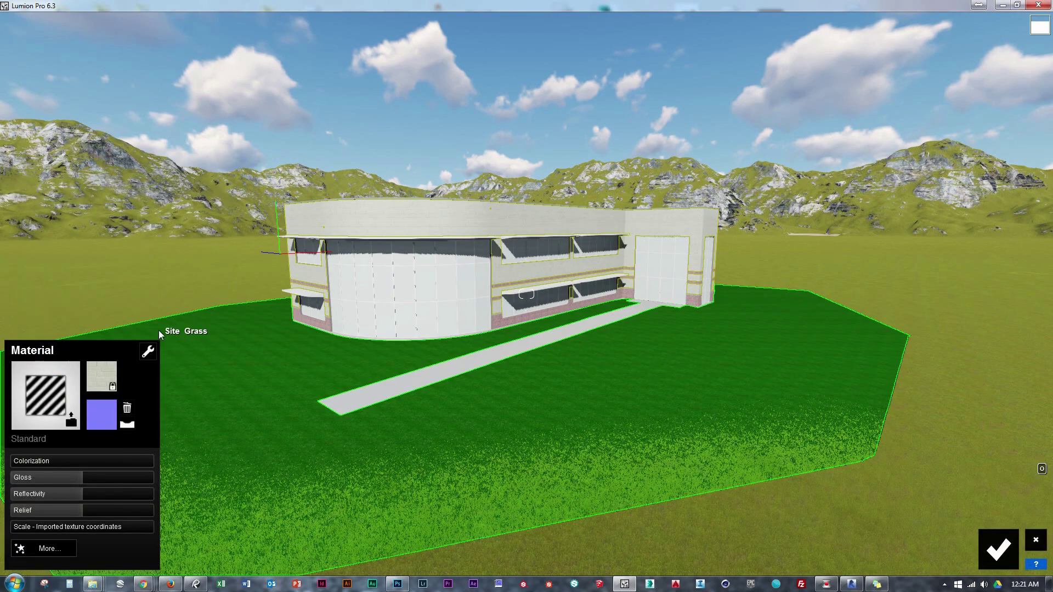
pyautogui.click(148, 352)
pyautogui.click(147, 389)
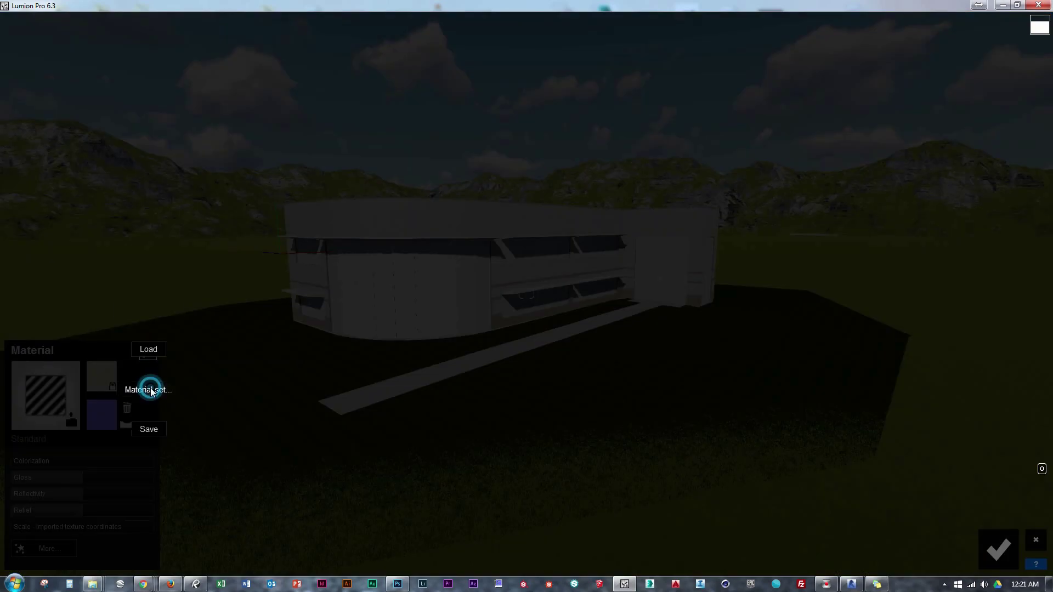
pyautogui.click(149, 349)
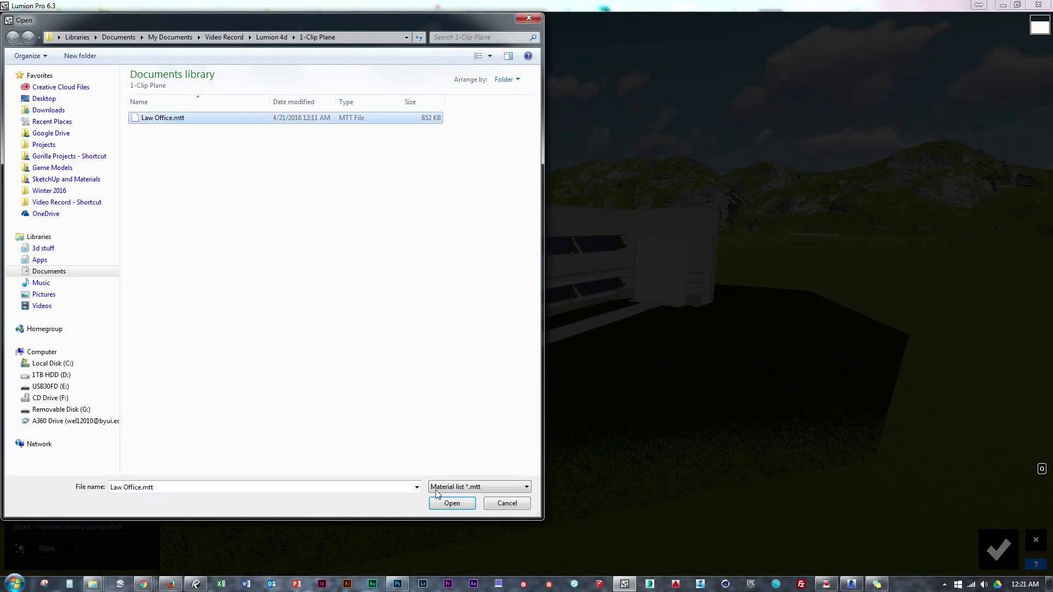
pyautogui.click(447, 502)
pyautogui.click(752, 432)
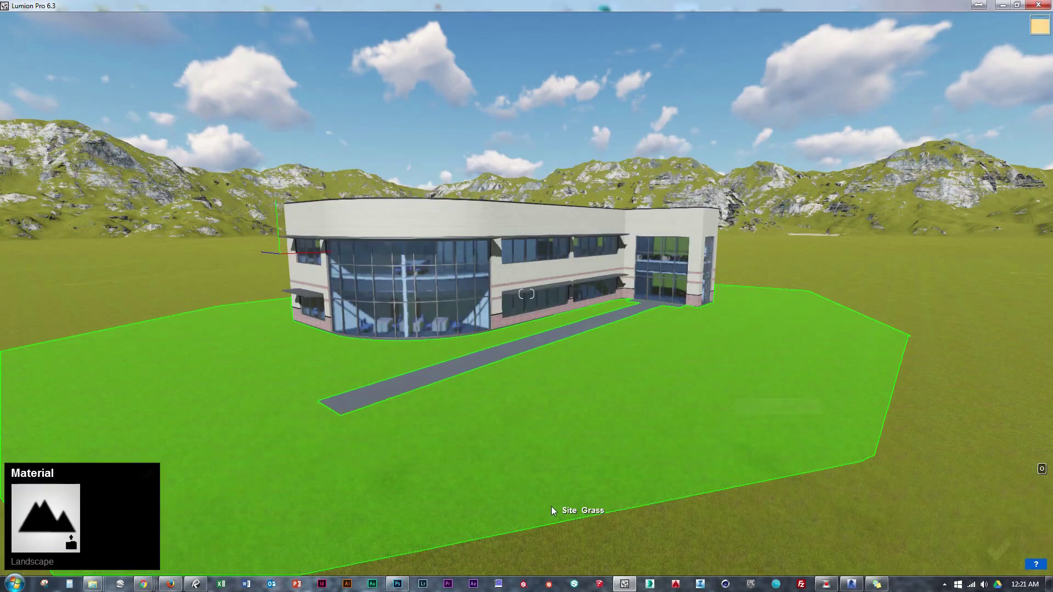
# Give the Site Grass surface the Landscape material and inspect the glass and brick.
pyautogui.click(551, 511)
pyautogui.press('w')
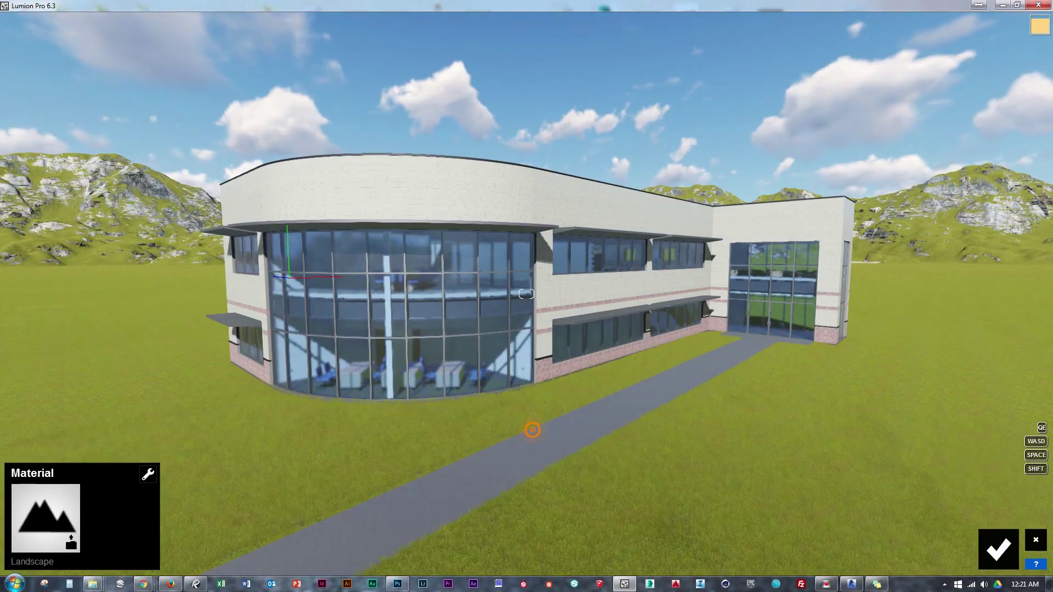
pyautogui.moveTo(528, 429); pyautogui.dragTo(554, 433, button='right')
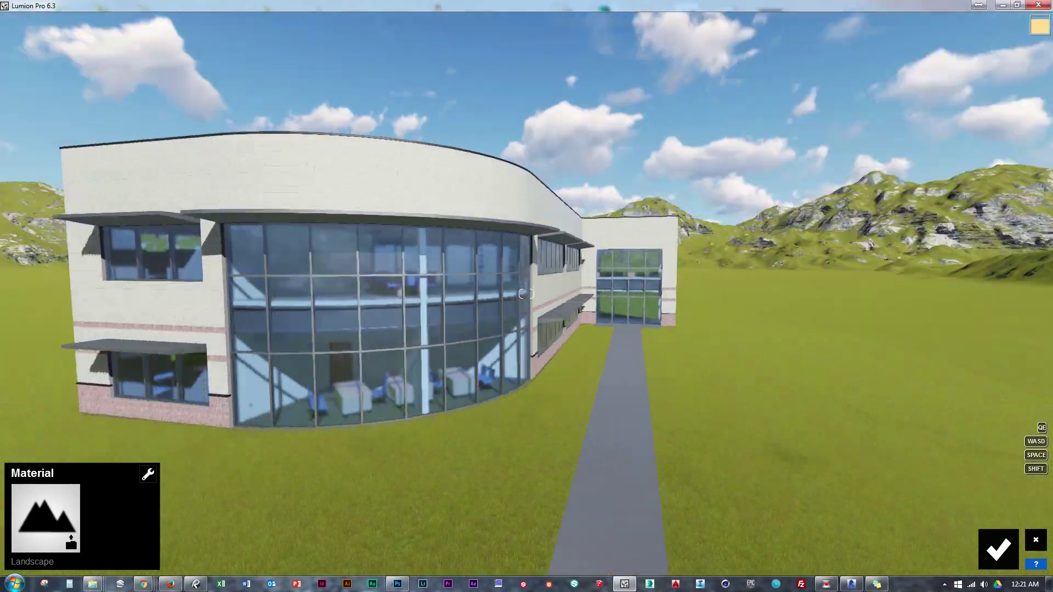
pyautogui.moveTo(526, 294); pyautogui.dragTo(526, 294, button='right')
pyautogui.press('s')
pyautogui.press('w')
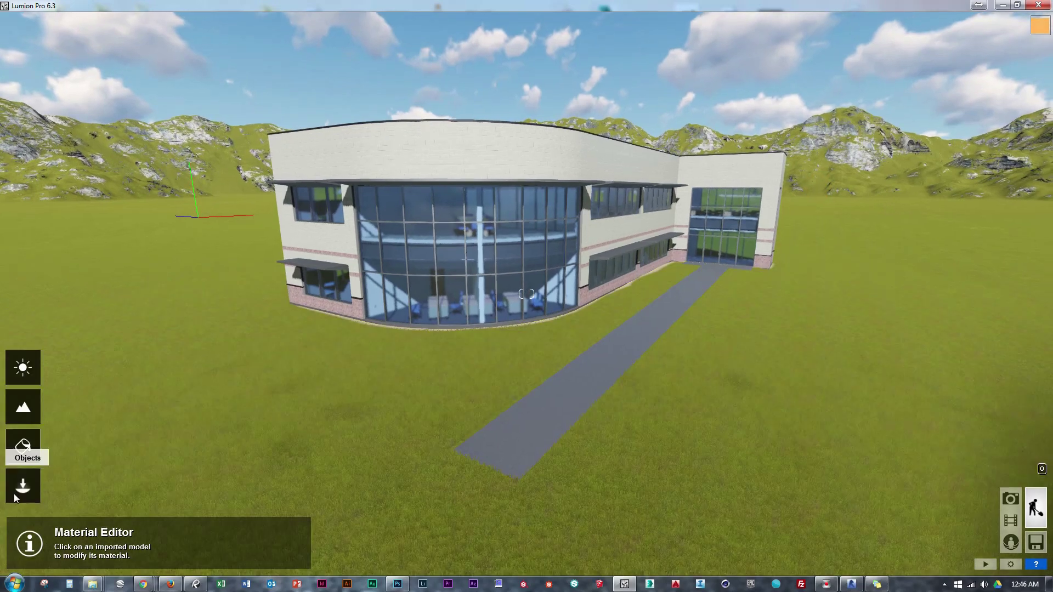
pyautogui.click(17, 496)
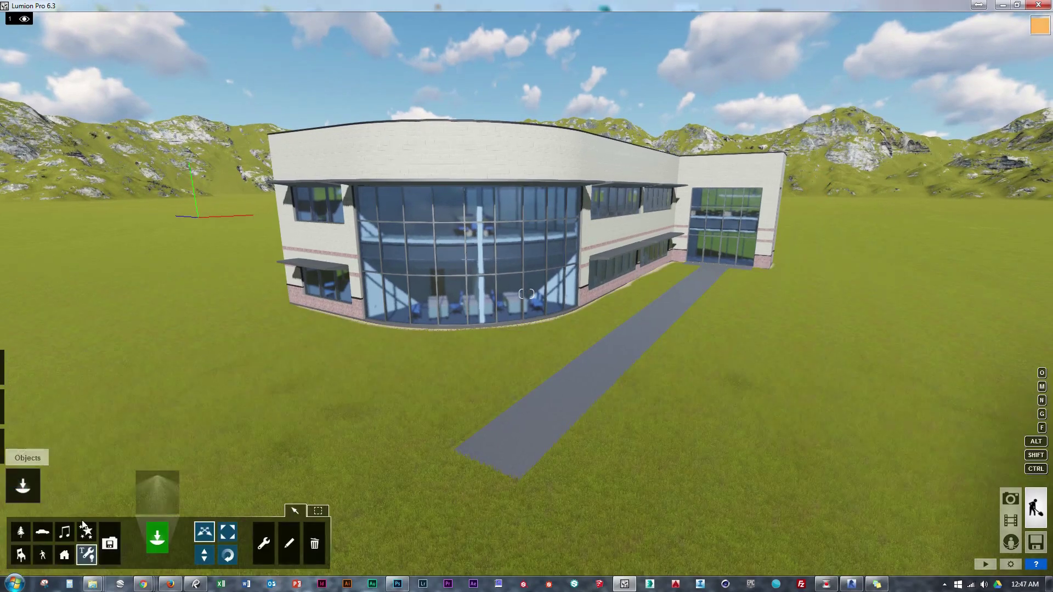
# Place a Clip plane from the Utilities library at the building and lower it below the roof.
pyautogui.click(164, 504)
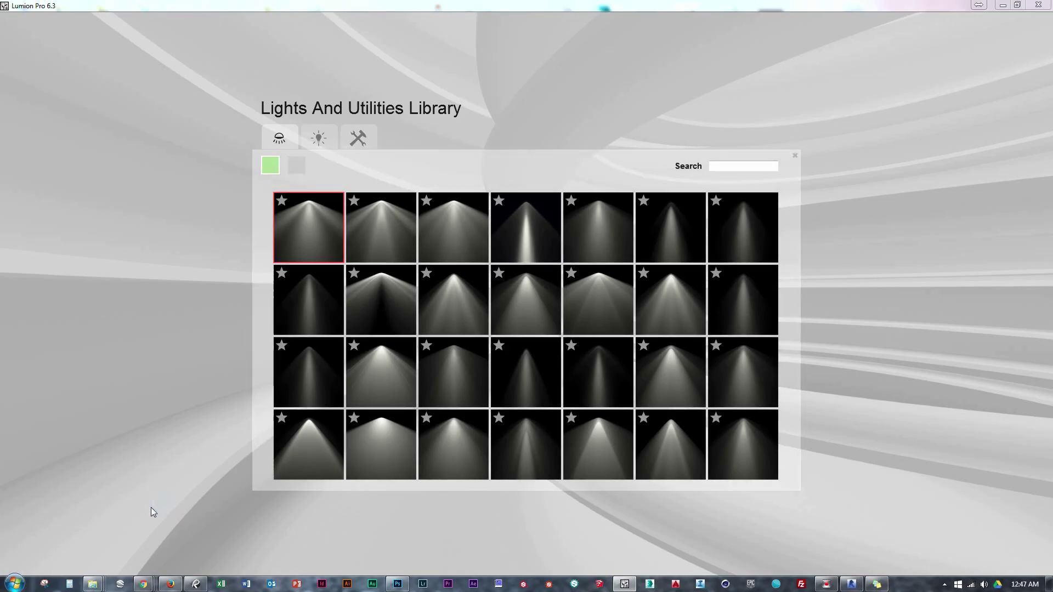
pyautogui.click(344, 139)
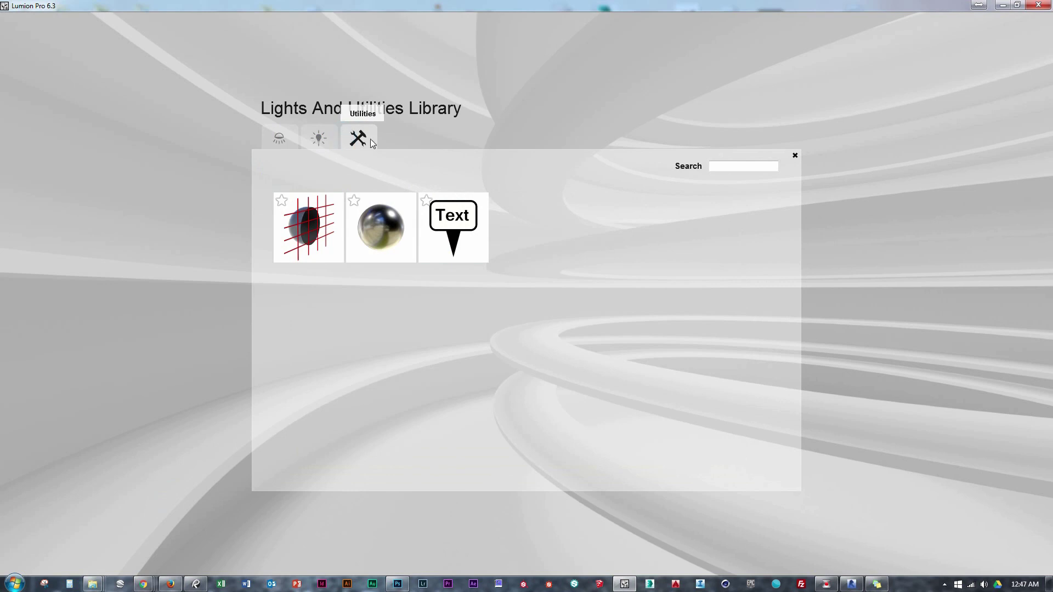
pyautogui.click(325, 225)
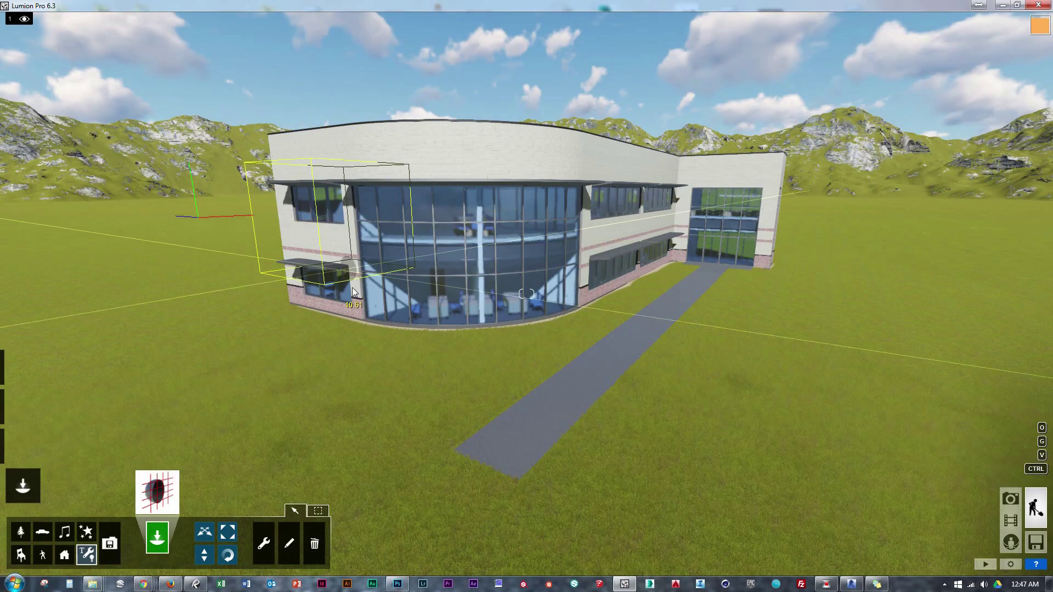
pyautogui.click(498, 225)
pyautogui.press('w')
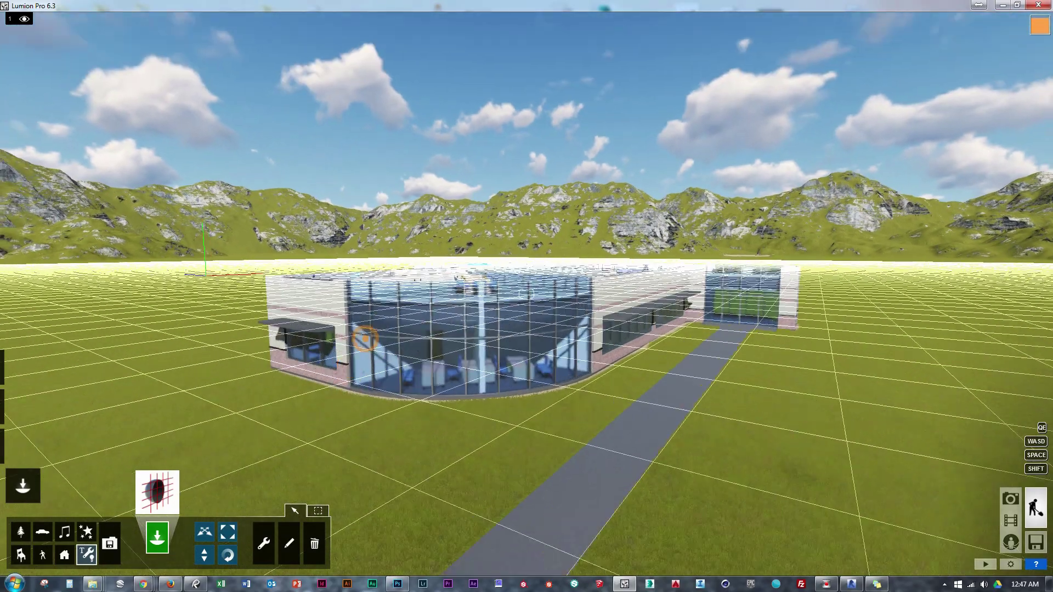
pyautogui.moveTo(497, 225); pyautogui.dragTo(498, 257, button='right')
pyautogui.scroll(-10, 525, 294)
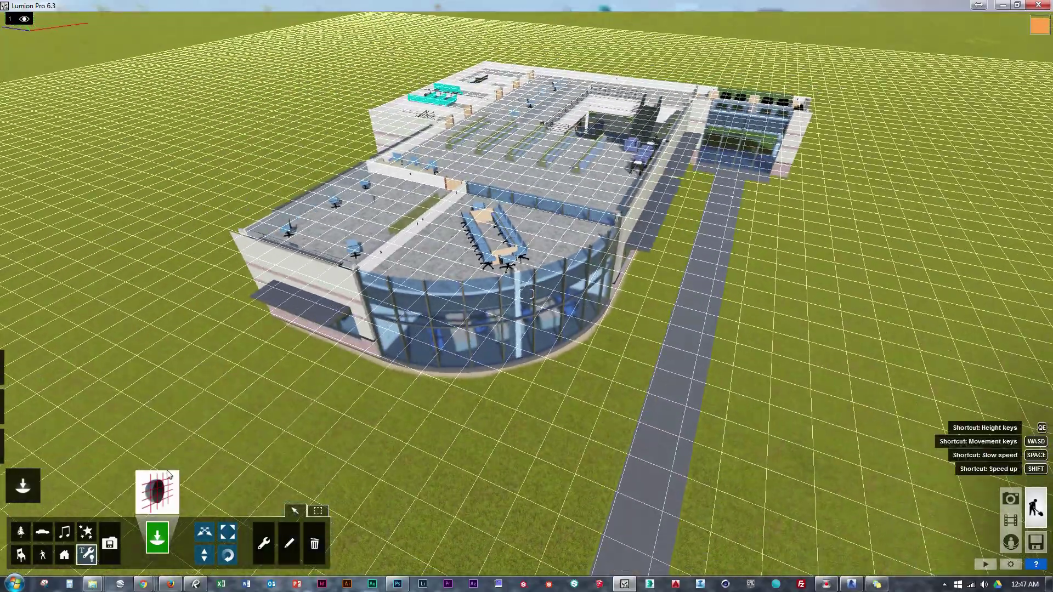
pyautogui.moveTo(544, 267); pyautogui.dragTo(533, 230)
pyautogui.scroll(-8, 534, 231)
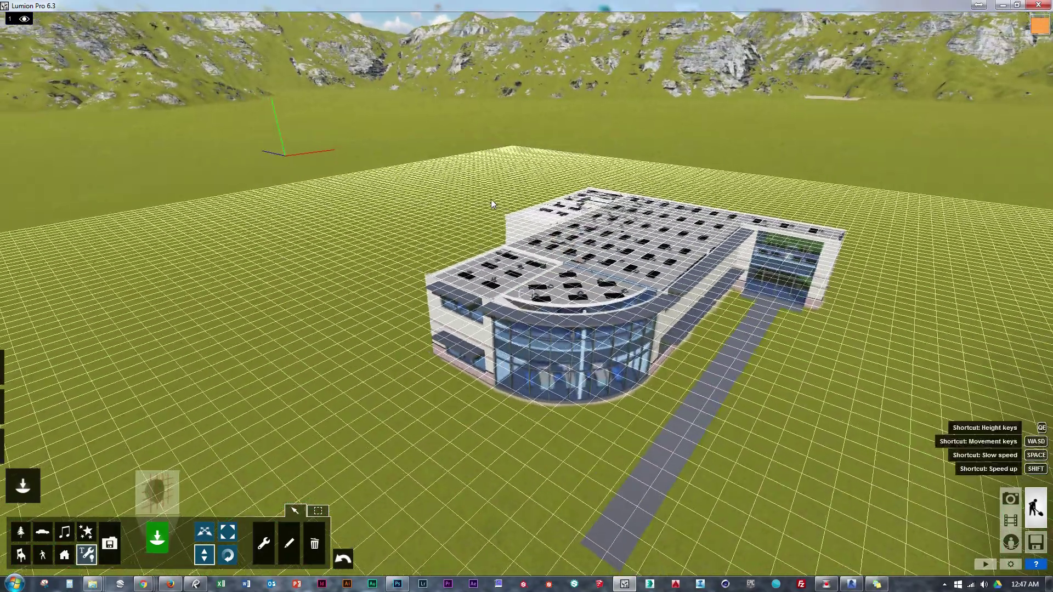
# Pick a tree in Nature, then lower the clip plane to 6.49 through the first floor.
pyautogui.moveTo(2, 487)
pyautogui.click(23, 530)
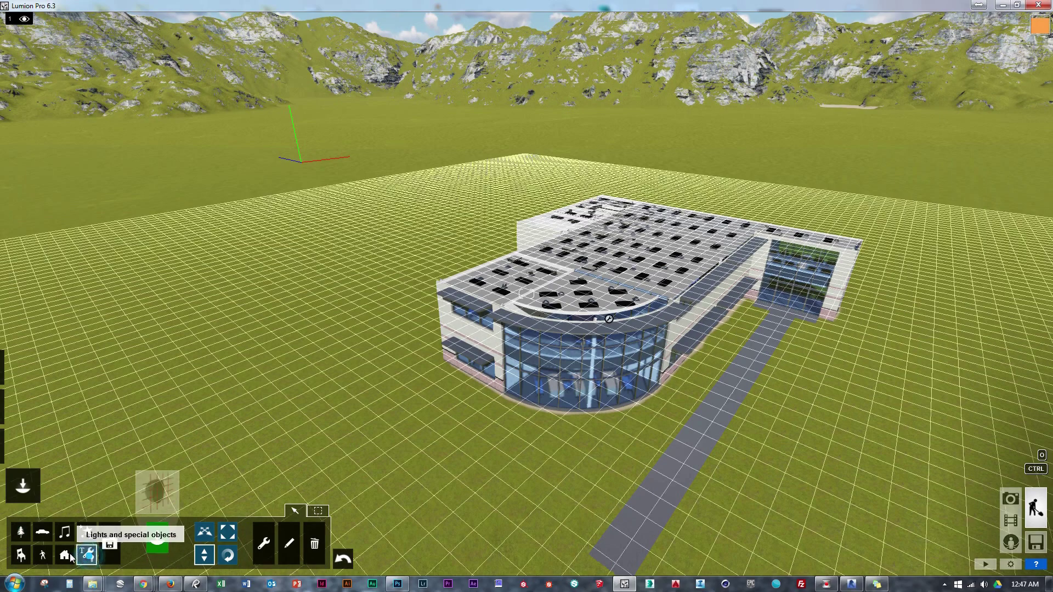
pyautogui.click(139, 499)
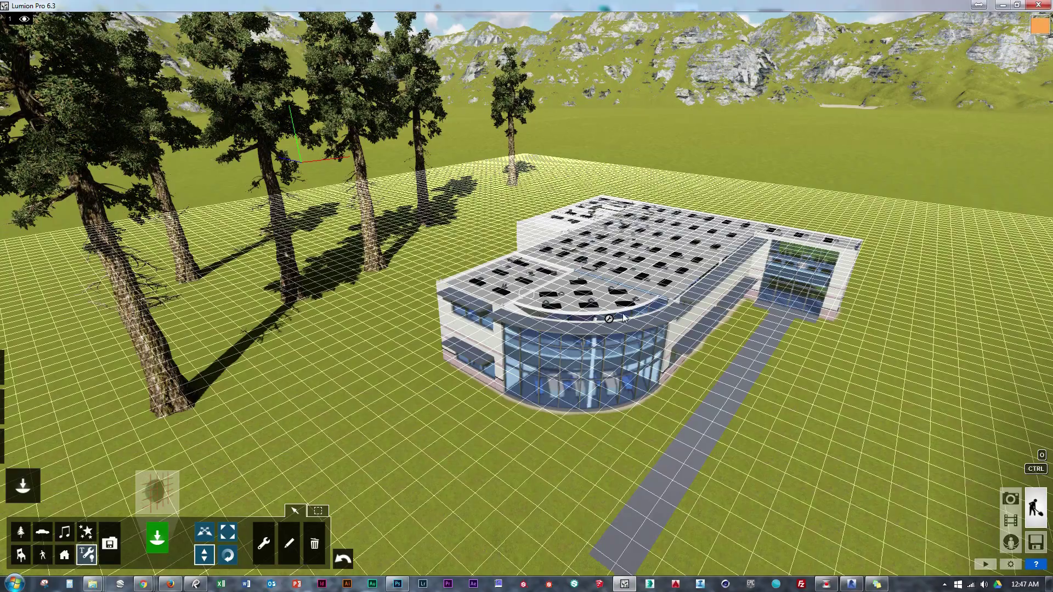
pyautogui.moveTo(633, 254); pyautogui.dragTo(638, 183)
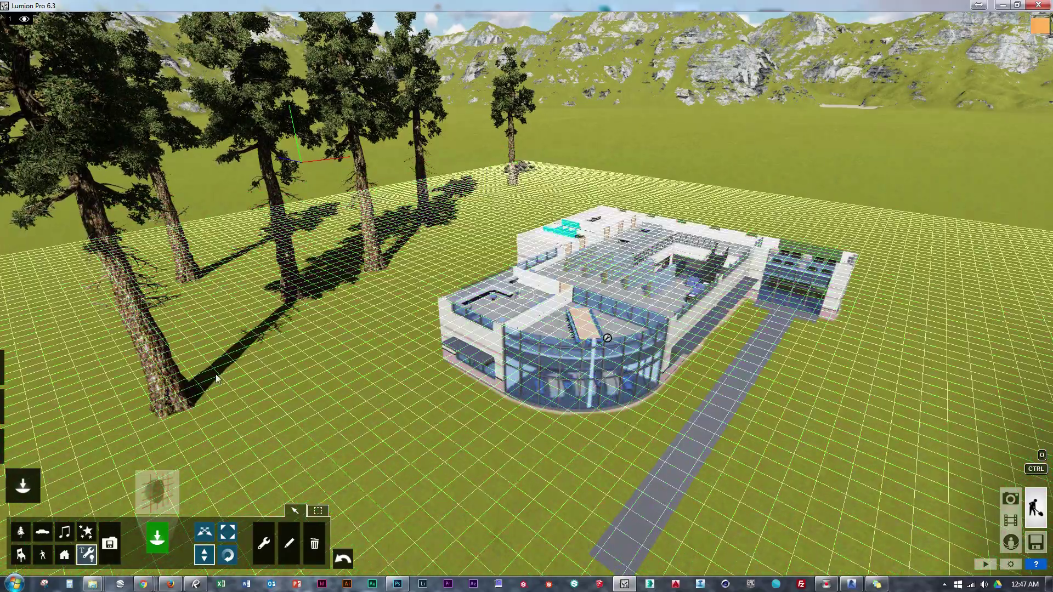
# Select all similar pine trees beside the building and delete them.
pyautogui.click(20, 533)
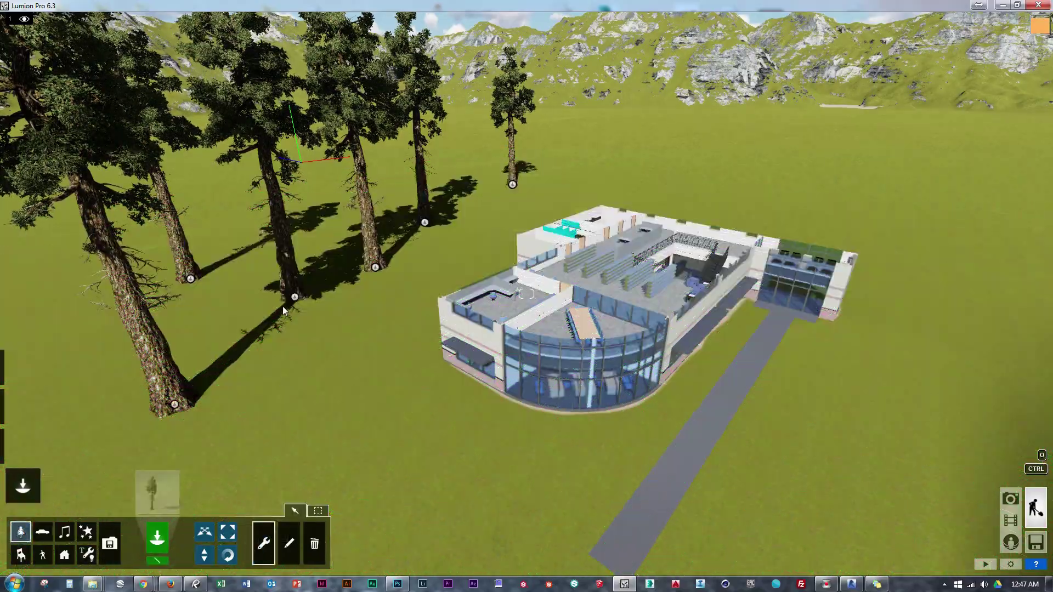
pyautogui.click(293, 257)
pyautogui.click(298, 214)
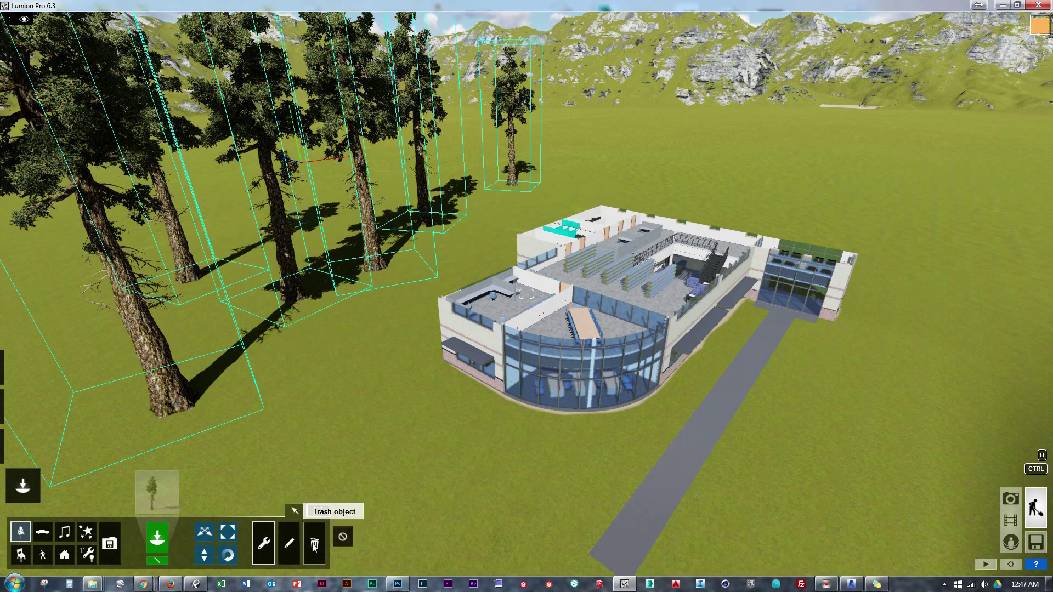
pyautogui.click(295, 297)
pyautogui.moveTo(371, 364); pyautogui.dragTo(371, 364, button='right')
pyautogui.press('w')
pyautogui.moveTo(526, 294); pyautogui.dragTo(526, 294, button='right')
# Place a clip plane from the special objects library over the law office.
pyautogui.scroll(-10, 526, 294)
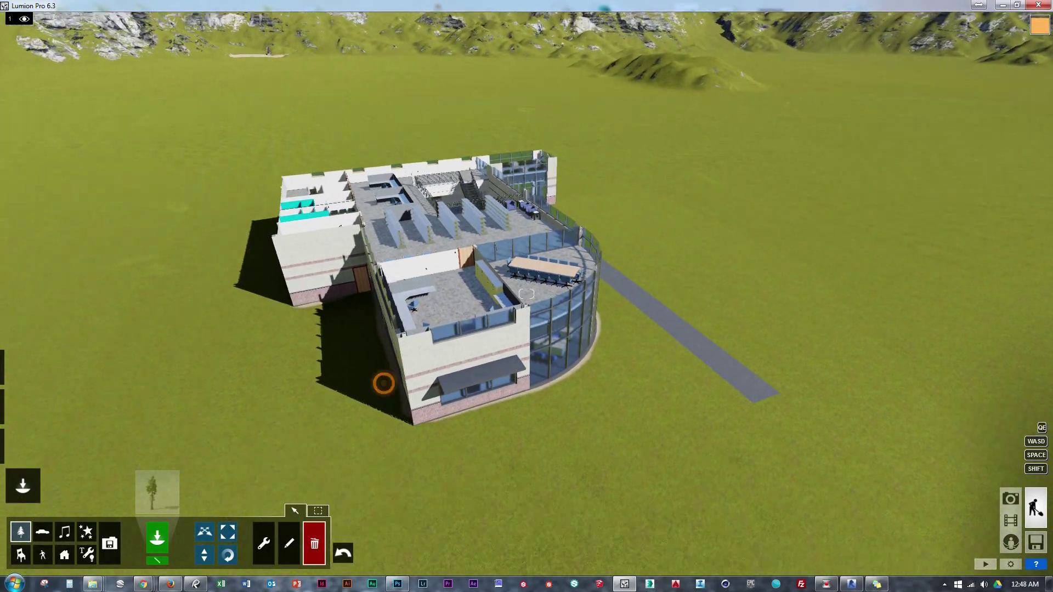
pyautogui.click(86, 555)
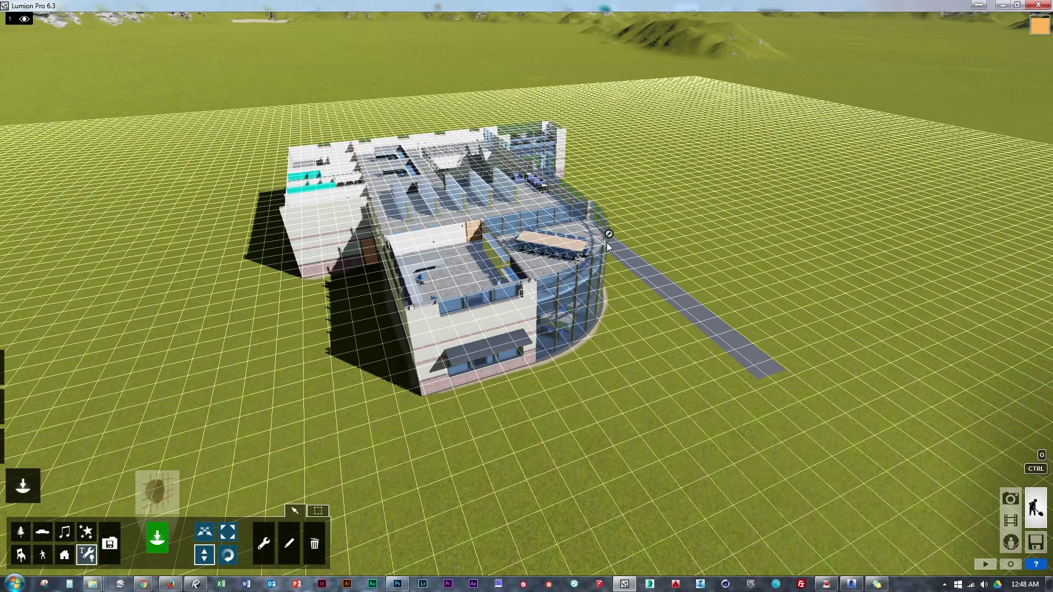
pyautogui.click(608, 235)
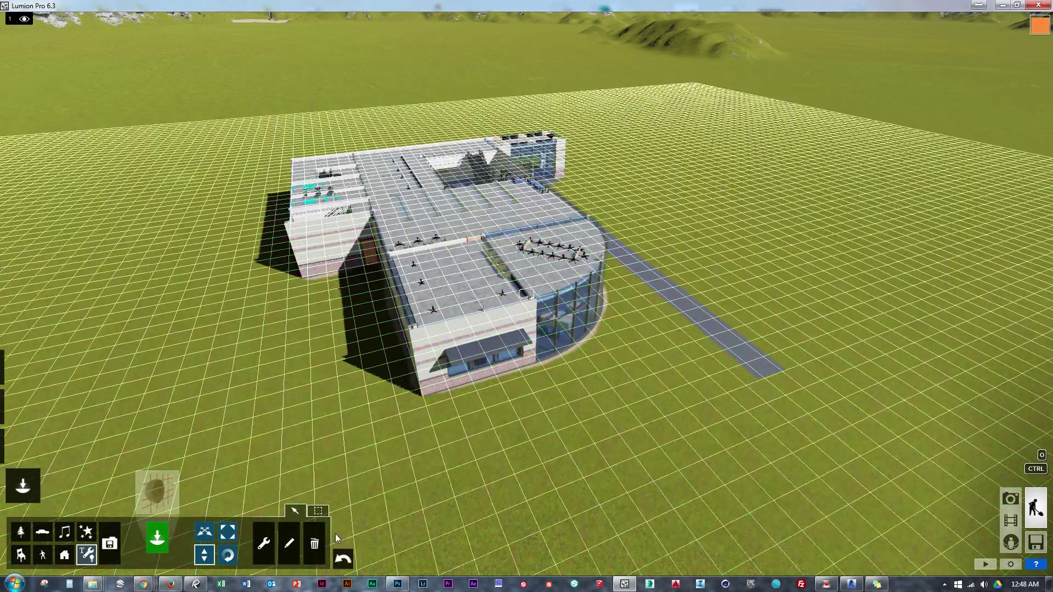
pyautogui.click(317, 513)
pyautogui.moveTo(316, 512); pyautogui.dragTo(317, 492, button='right')
# Rotate the clip plane 90 degrees and swing it using the Bank, Heading and Pitch sliders.
pyautogui.scroll(-5, 557, 260)
pyautogui.click(557, 260)
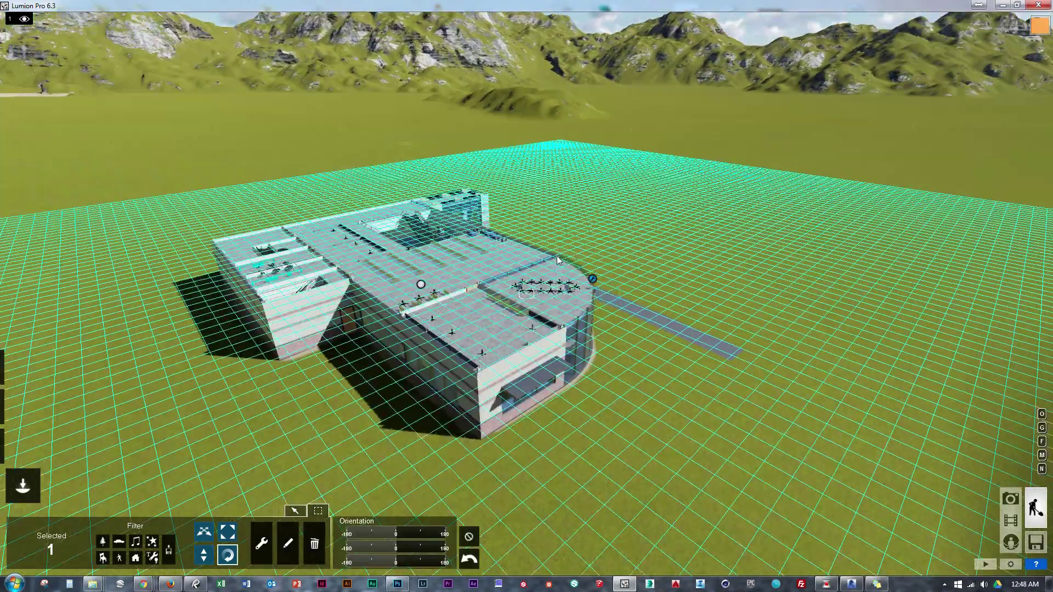
pyautogui.moveTo(408, 560); pyautogui.dragTo(421, 560)
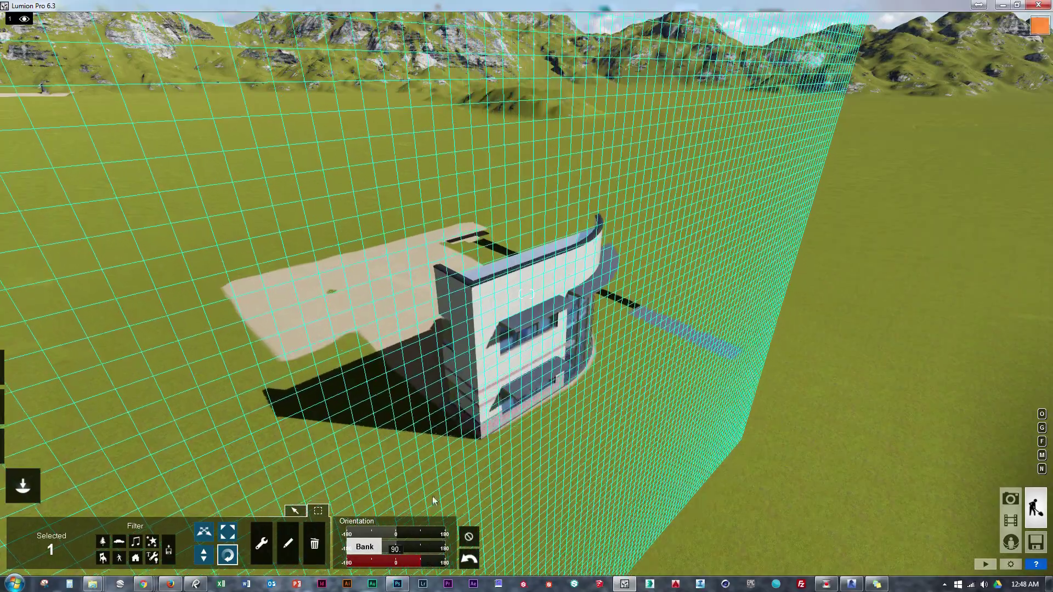
pyautogui.moveTo(527, 296); pyautogui.dragTo(450, 307, button='right')
pyautogui.scroll(-5, 387, 482)
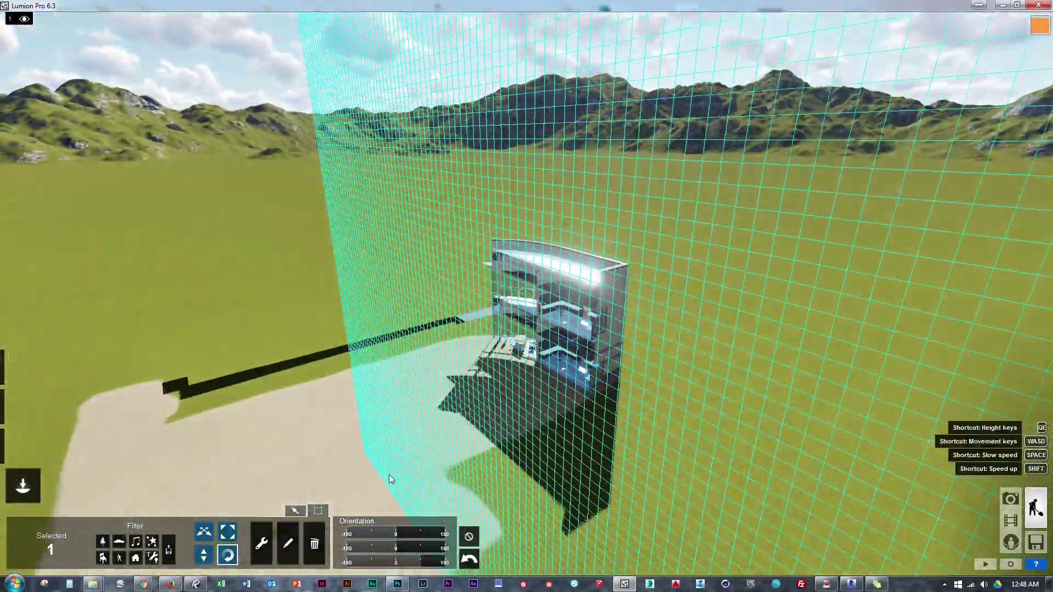
pyautogui.scroll(3, 336, 426)
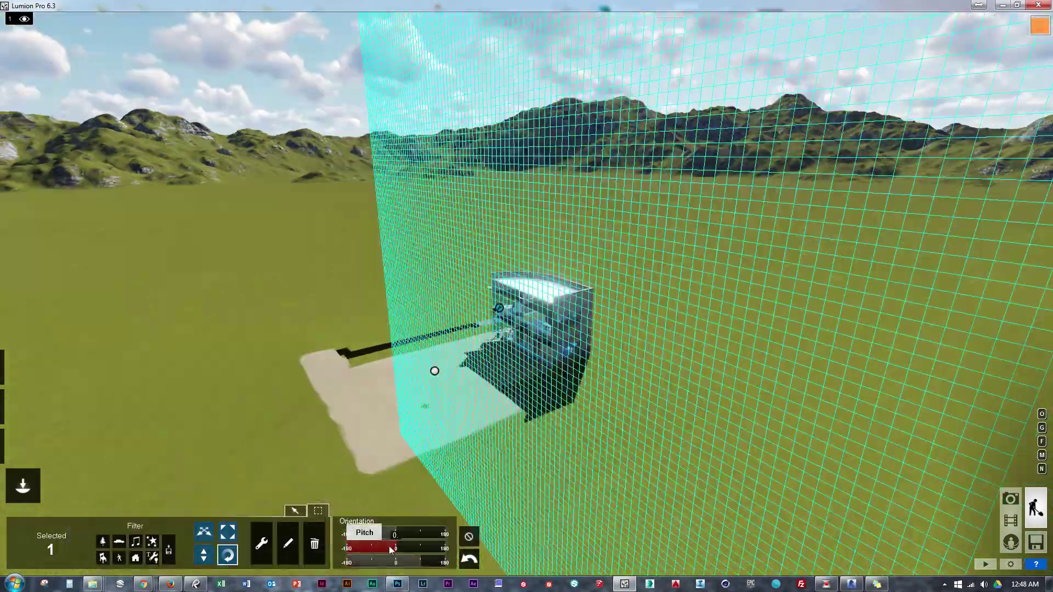
pyautogui.moveTo(391, 534); pyautogui.dragTo(393, 549)
# Raise the clip plane up through the building and level it horizontally.
pyautogui.click(204, 556)
pyautogui.moveTo(526, 294); pyautogui.dragTo(403, 419)
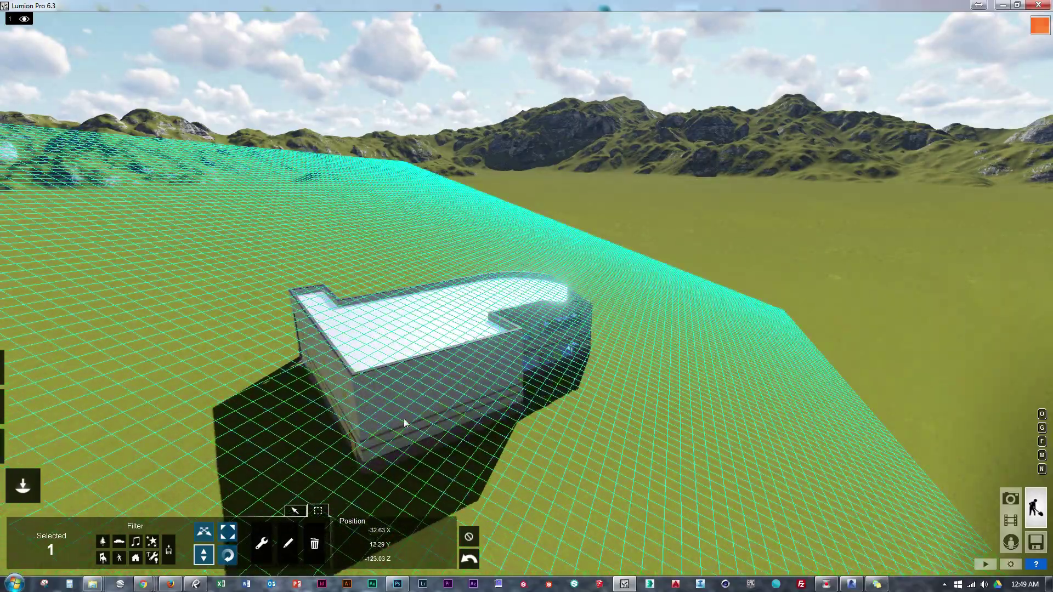
pyautogui.click(227, 555)
pyautogui.moveTo(390, 548); pyautogui.dragTo(396, 550)
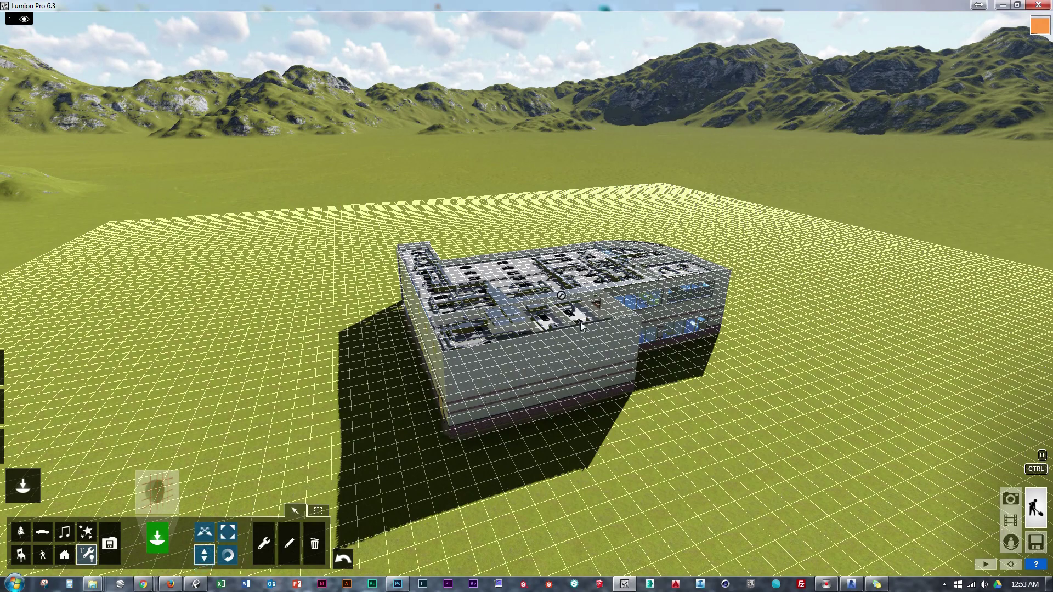
# Record clip 1 with a ground-level keyframe of the curved glass front.
pyautogui.click(1010, 521)
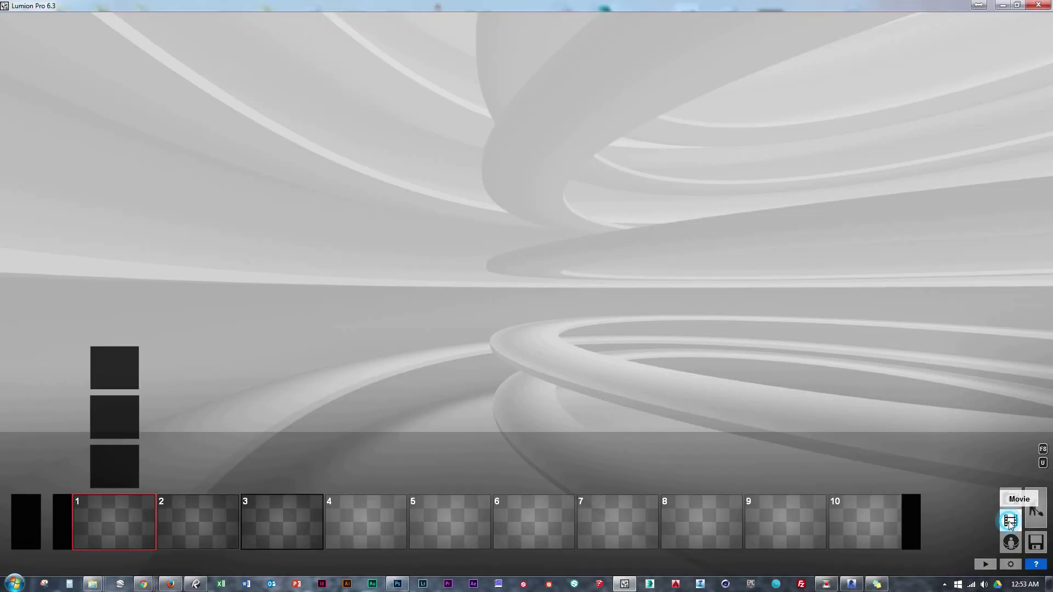
pyautogui.click(130, 381)
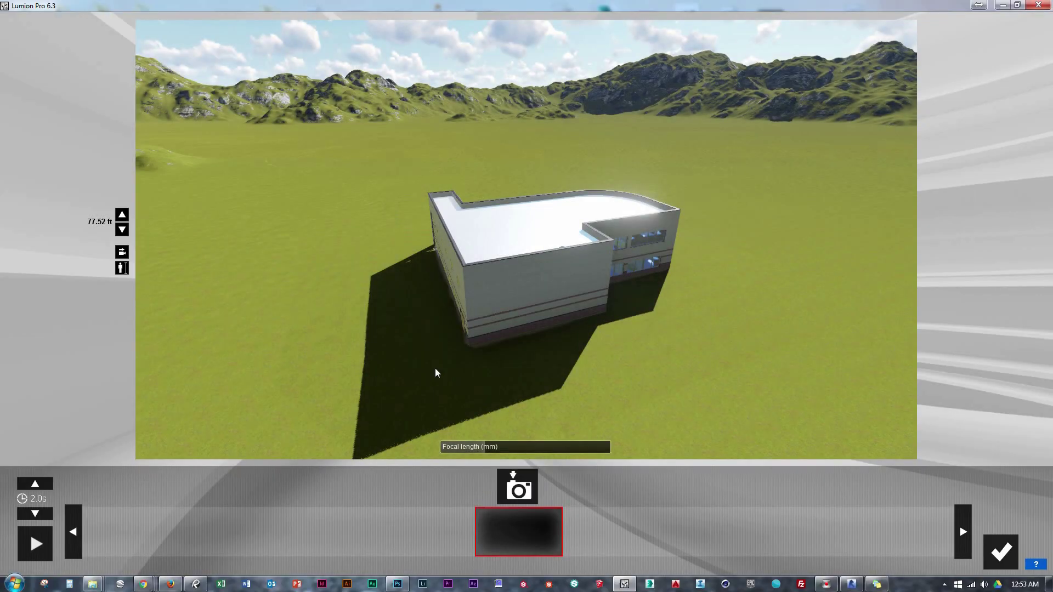
pyautogui.moveTo(435, 368); pyautogui.dragTo(444, 356, button='right')
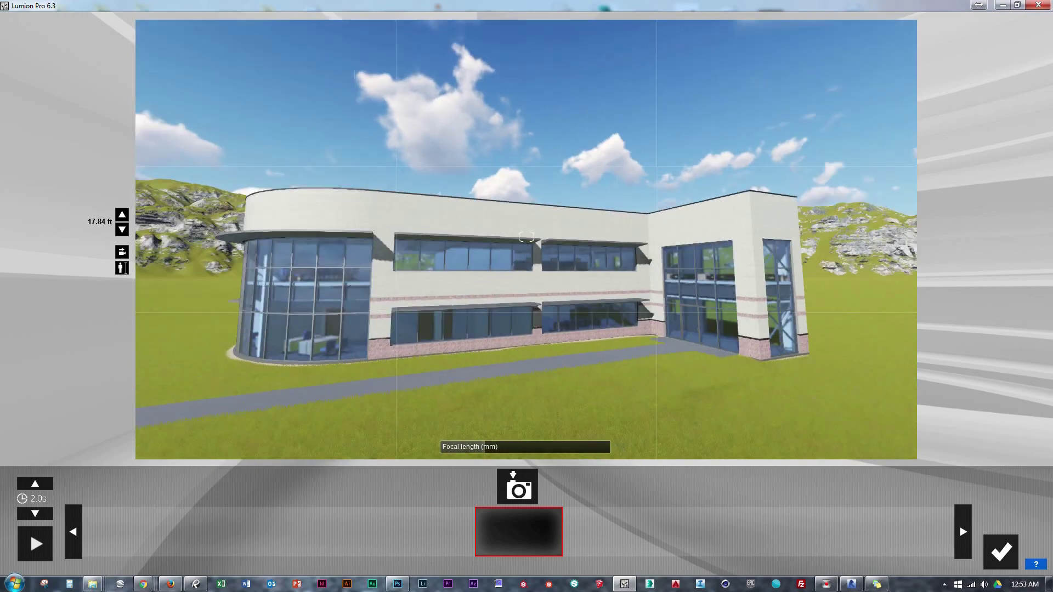
pyautogui.press('w')
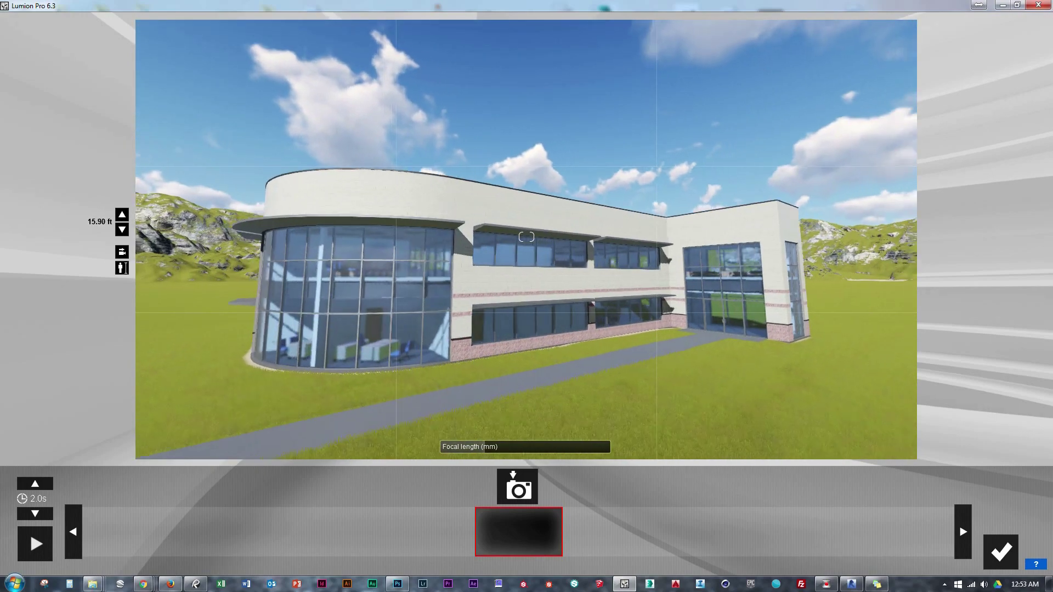
pyautogui.moveTo(478, 372); pyautogui.dragTo(497, 439, button='right')
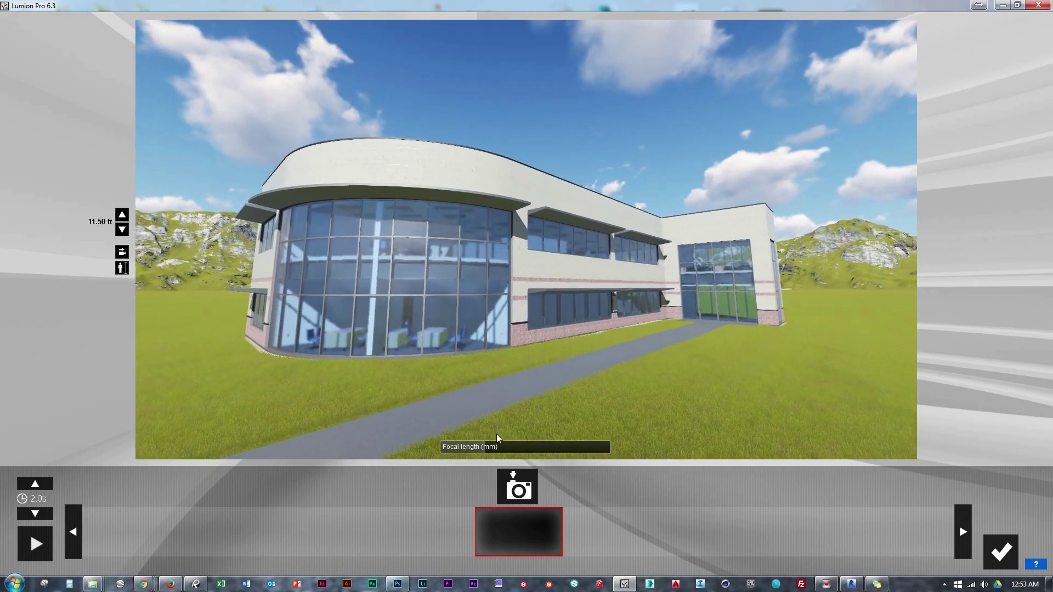
pyautogui.click(510, 485)
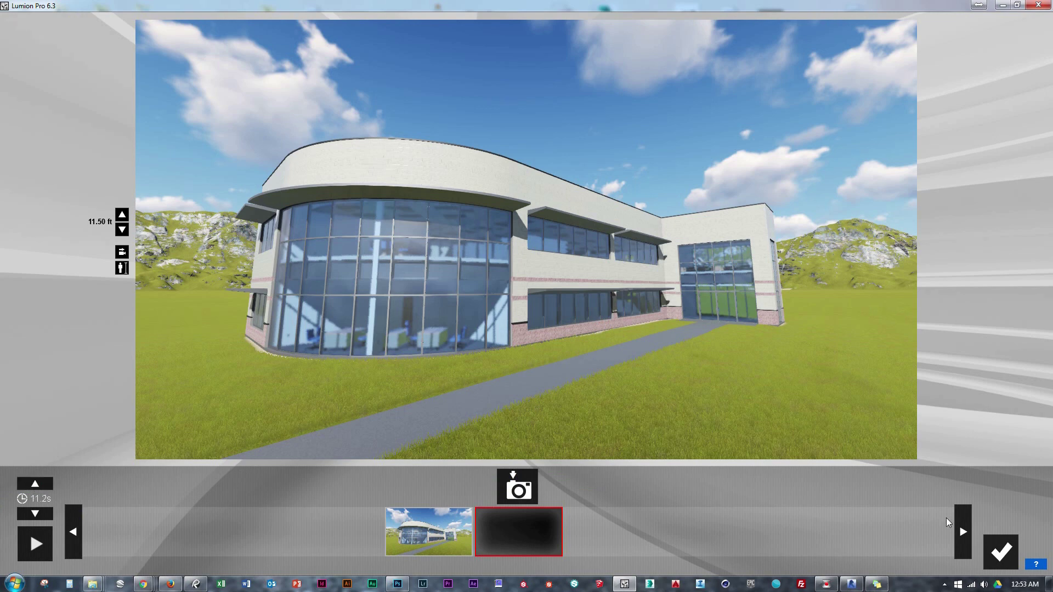
# Add an Advanced move effect from the Objects tab to 1 - Flythrough, setting its time to the clip end.
pyautogui.click(999, 553)
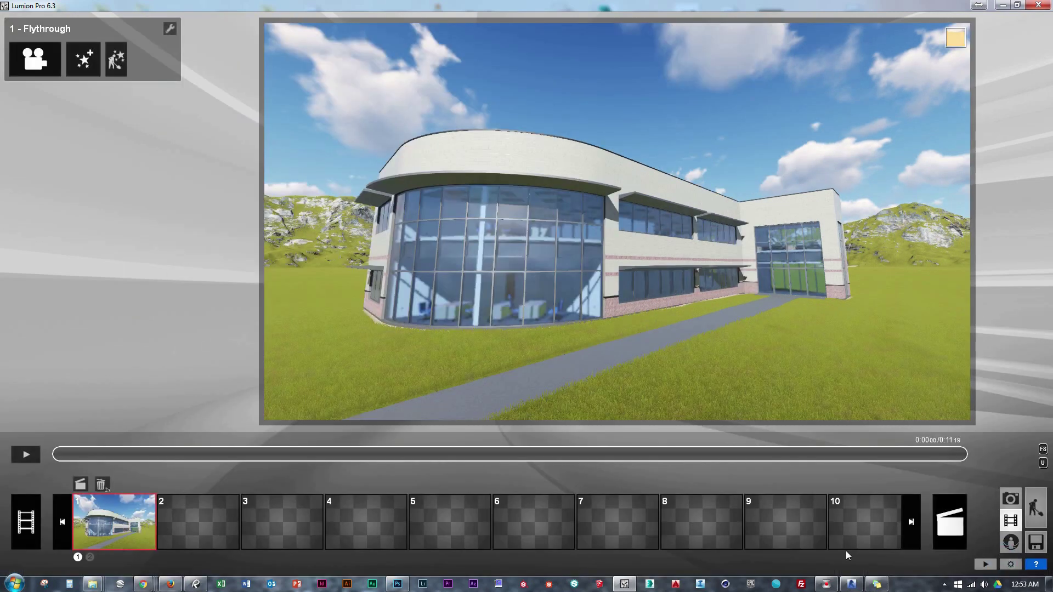
pyautogui.click(83, 45)
pyautogui.click(369, 108)
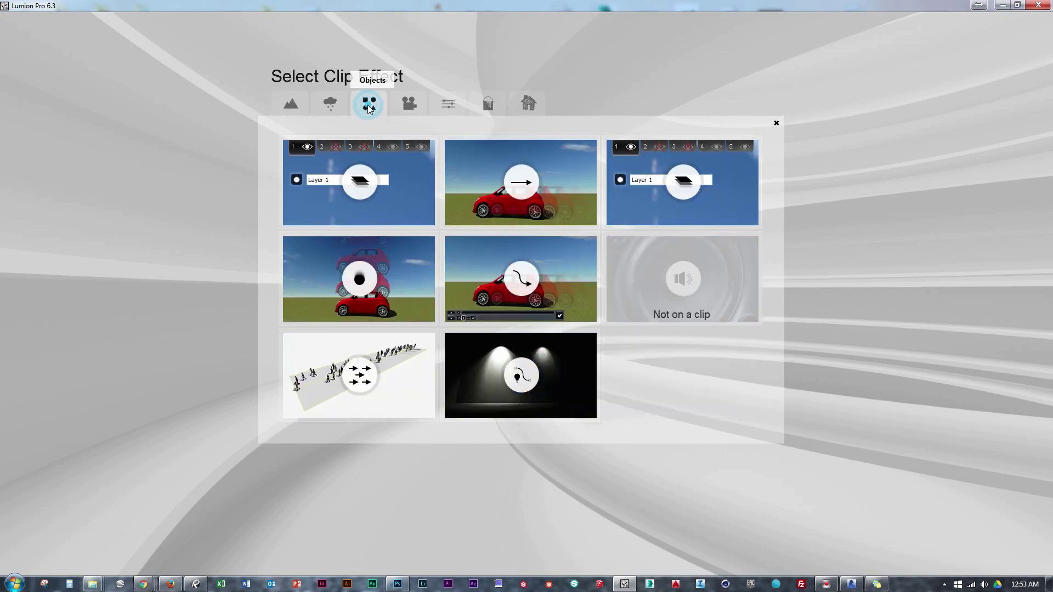
pyautogui.click(519, 278)
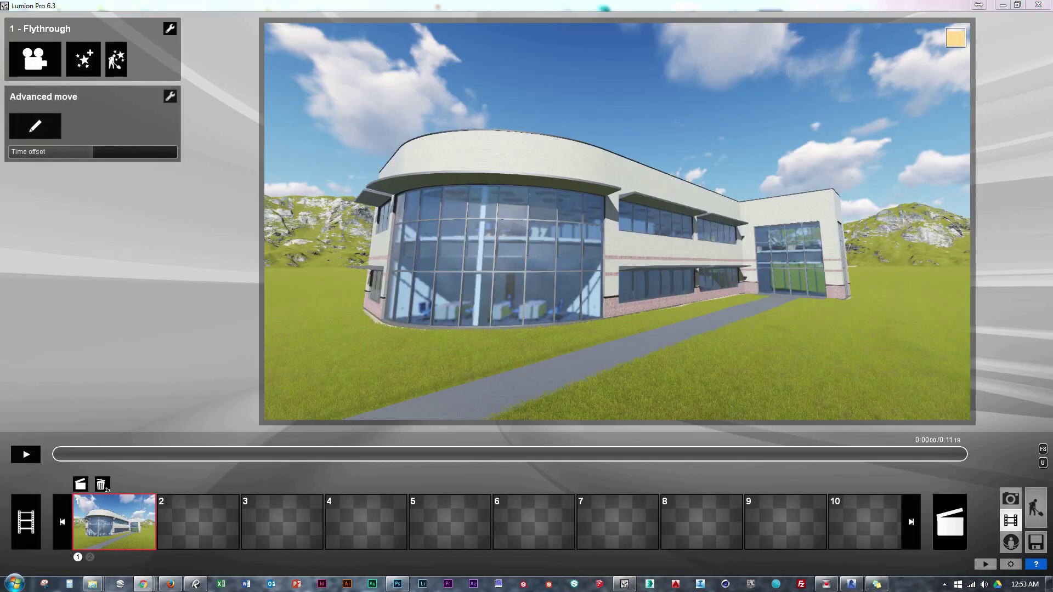
pyautogui.click(37, 125)
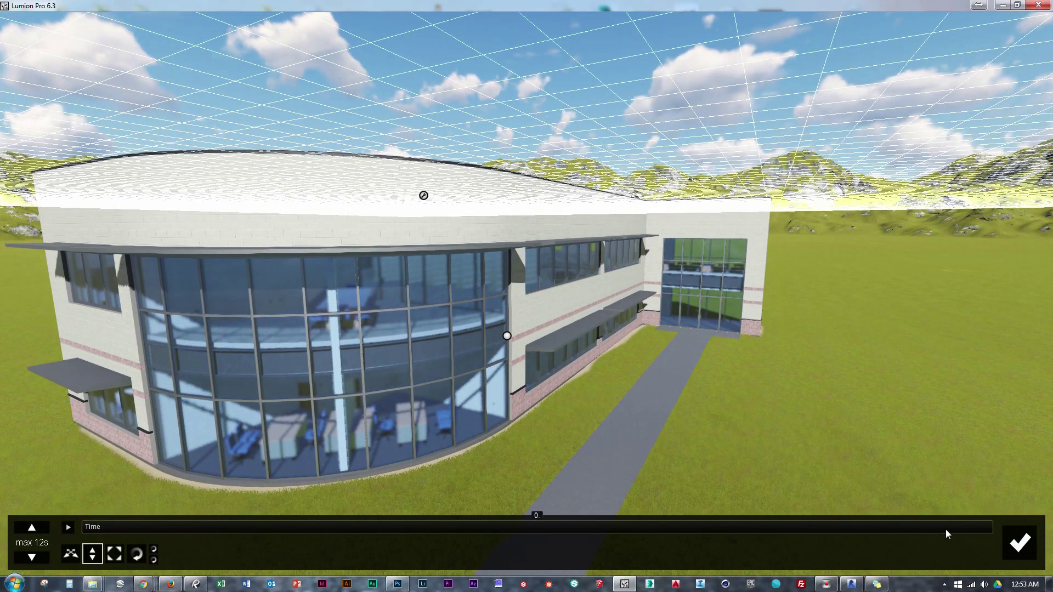
pyautogui.moveTo(944, 529); pyautogui.dragTo(1001, 533)
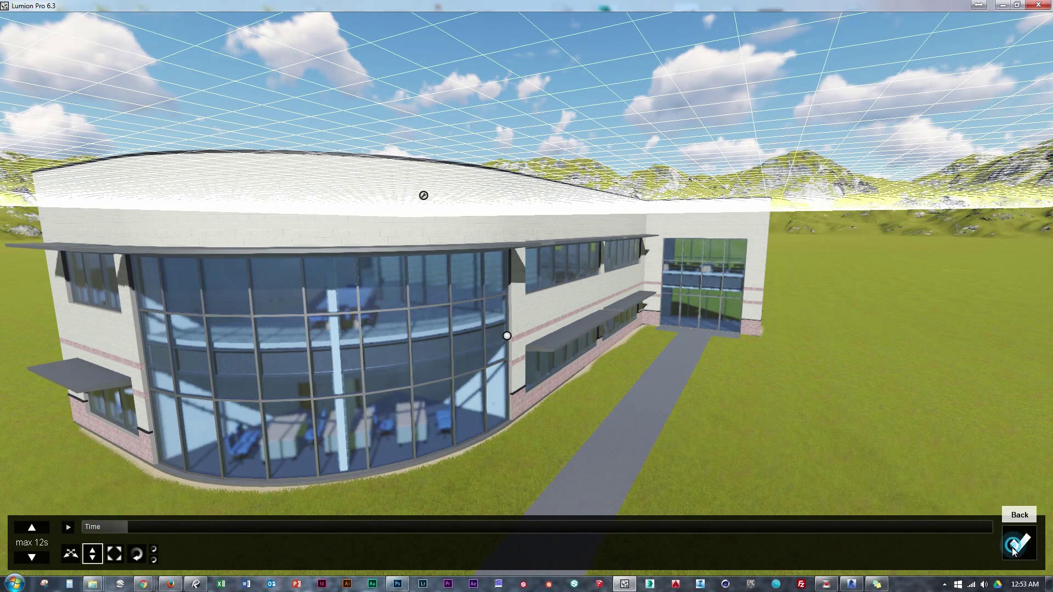
pyautogui.click(1019, 543)
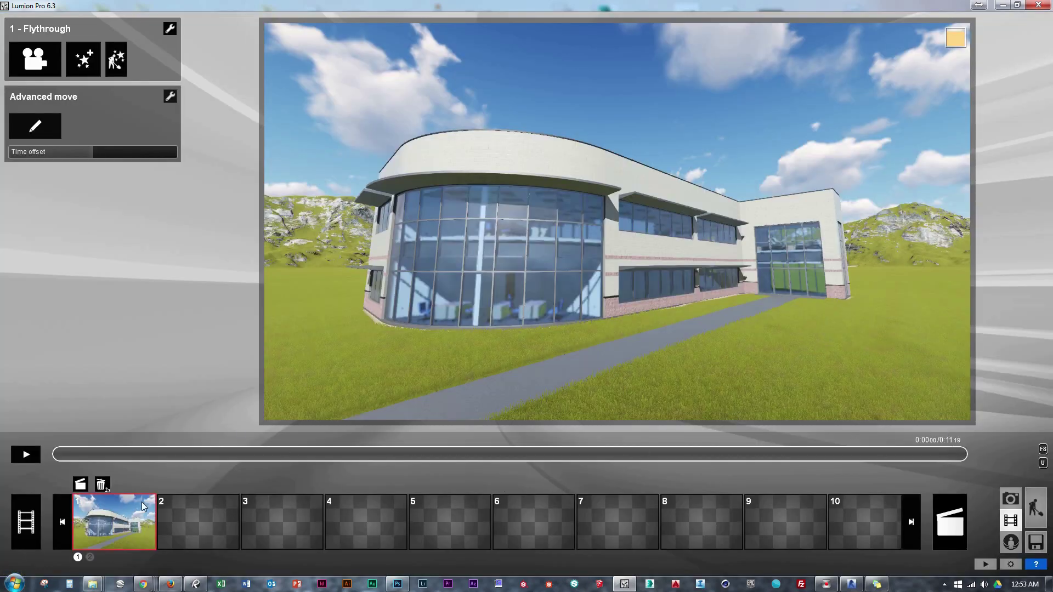
# At the animation start, sink the clip plane below the ground.
pyautogui.click(16, 128)
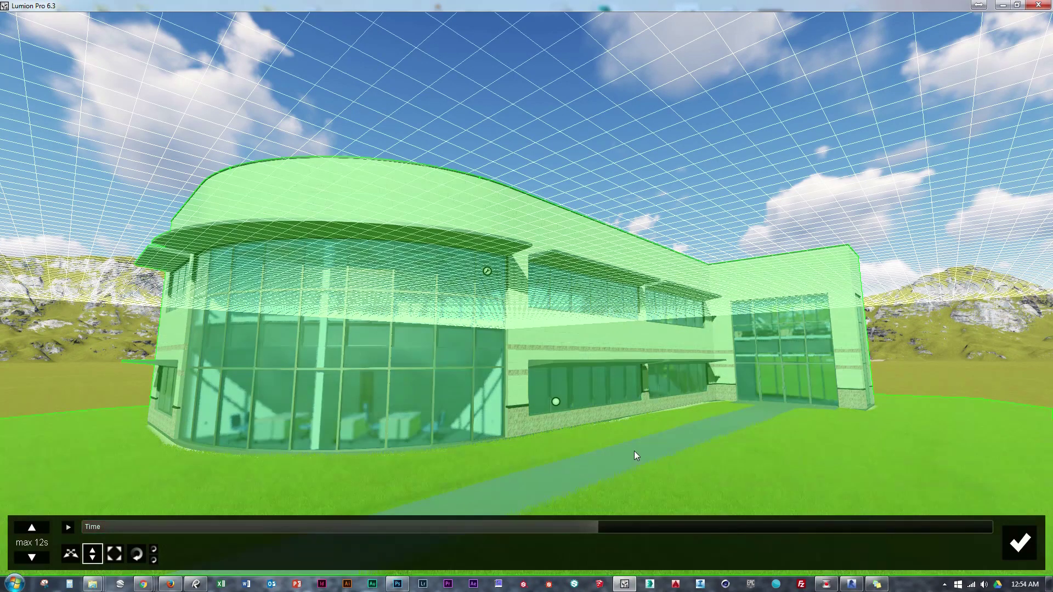
pyautogui.scroll(-3, 635, 455)
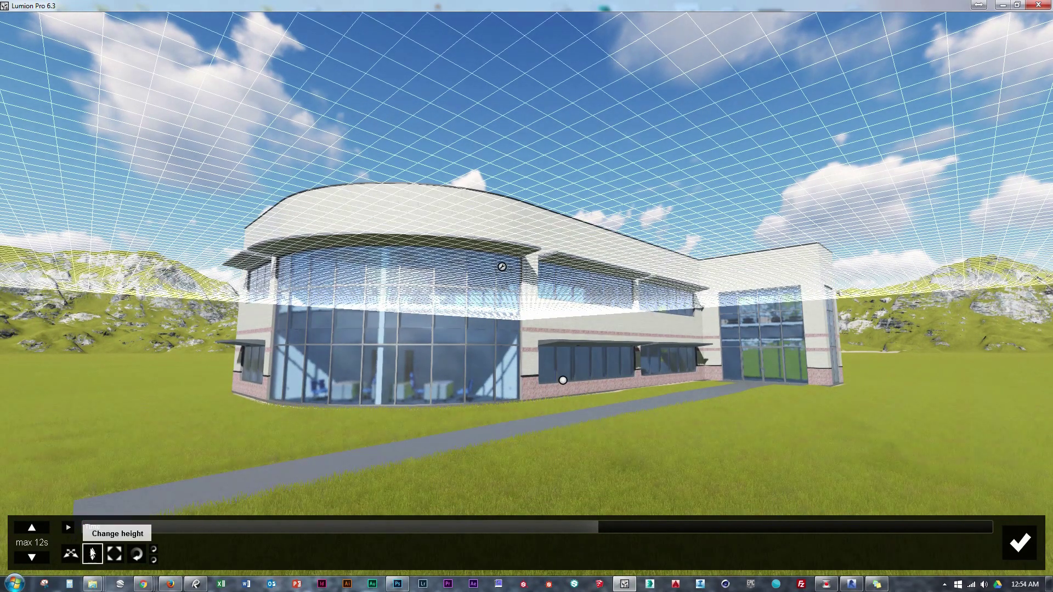
pyautogui.moveTo(455, 526); pyautogui.dragTo(178, 532)
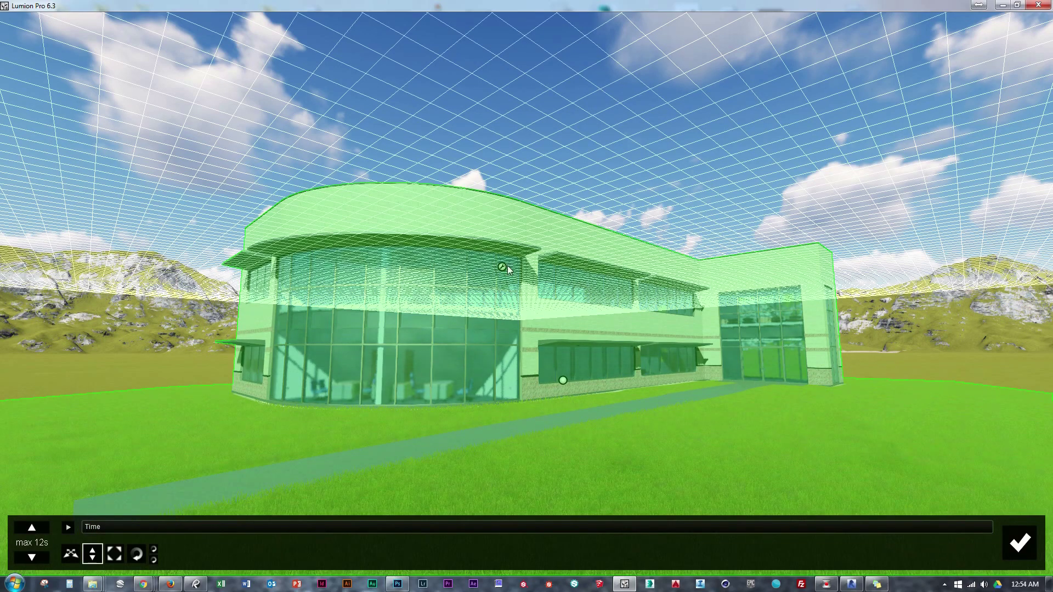
pyautogui.moveTo(503, 268); pyautogui.dragTo(513, 580)
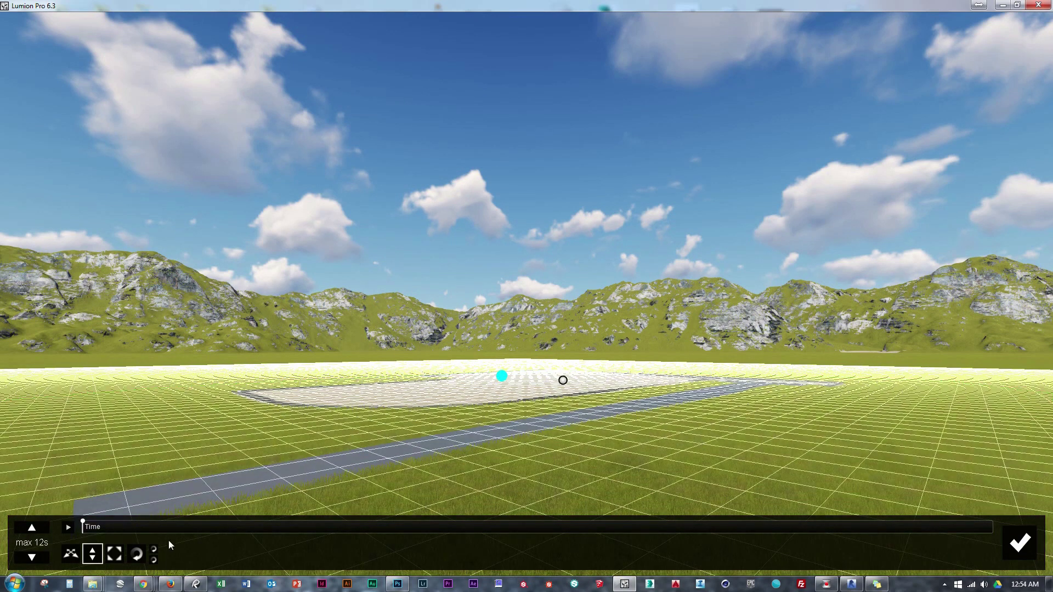
# Scrub to about 9.6 where the plane clears the roof, then preview the rising animation.
pyautogui.moveTo(137, 531); pyautogui.dragTo(524, 534)
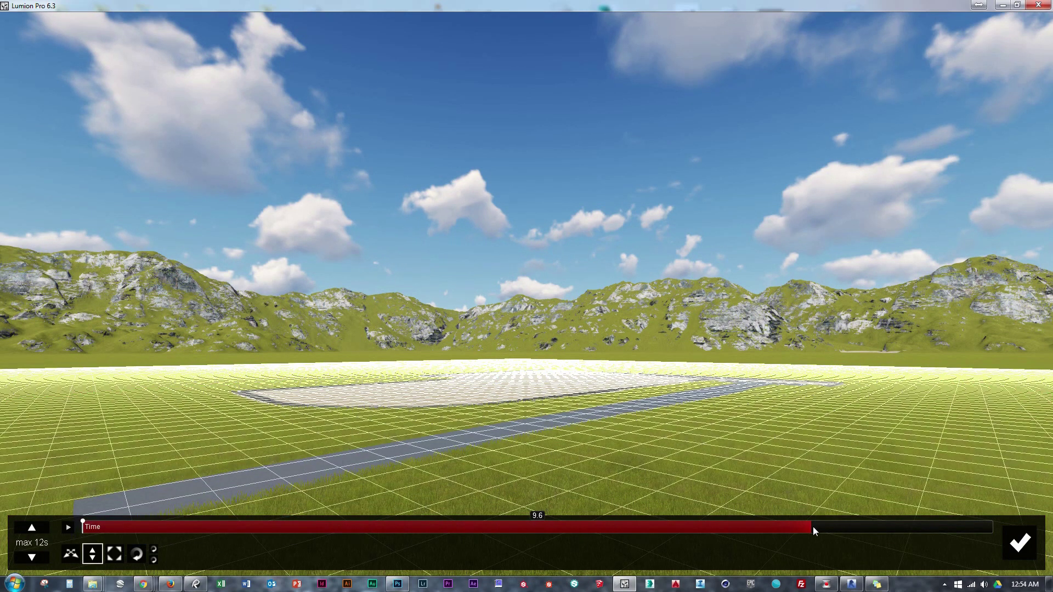
pyautogui.moveTo(805, 529); pyautogui.dragTo(795, 529)
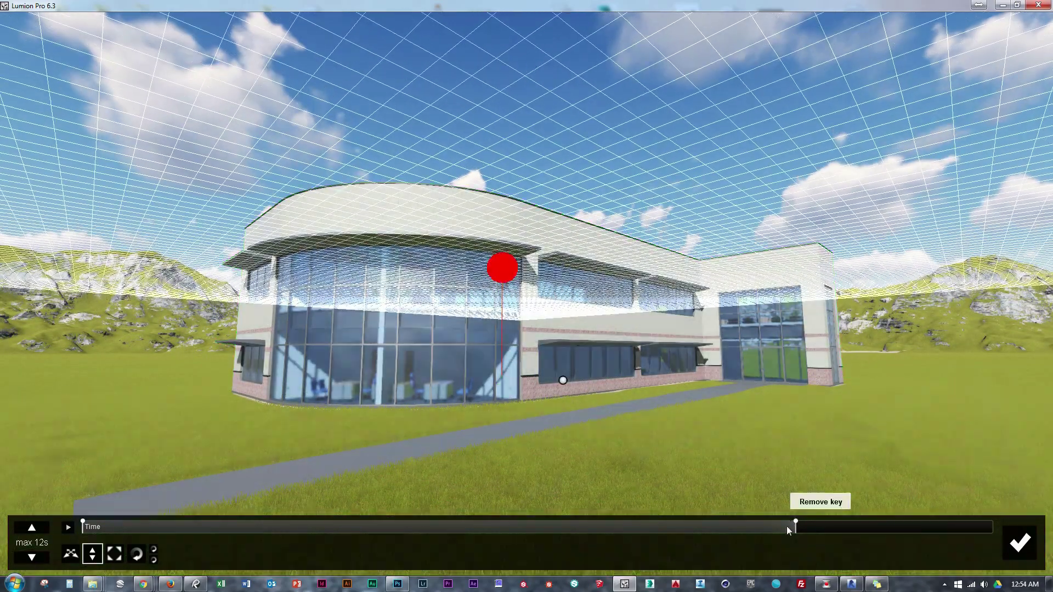
pyautogui.moveTo(786, 525); pyautogui.dragTo(52, 534)
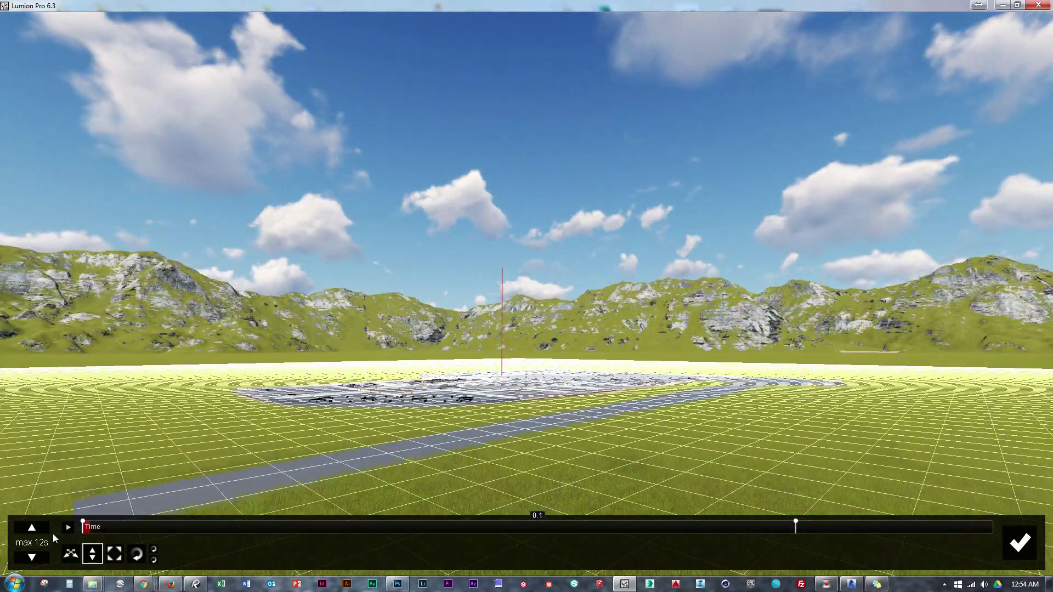
pyautogui.click(68, 526)
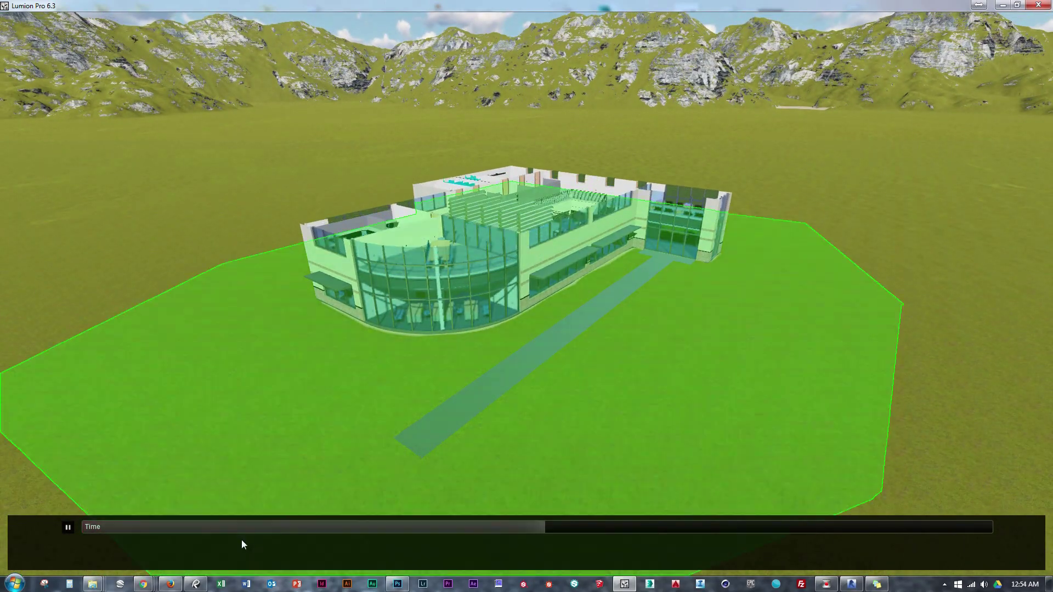
pyautogui.click(68, 526)
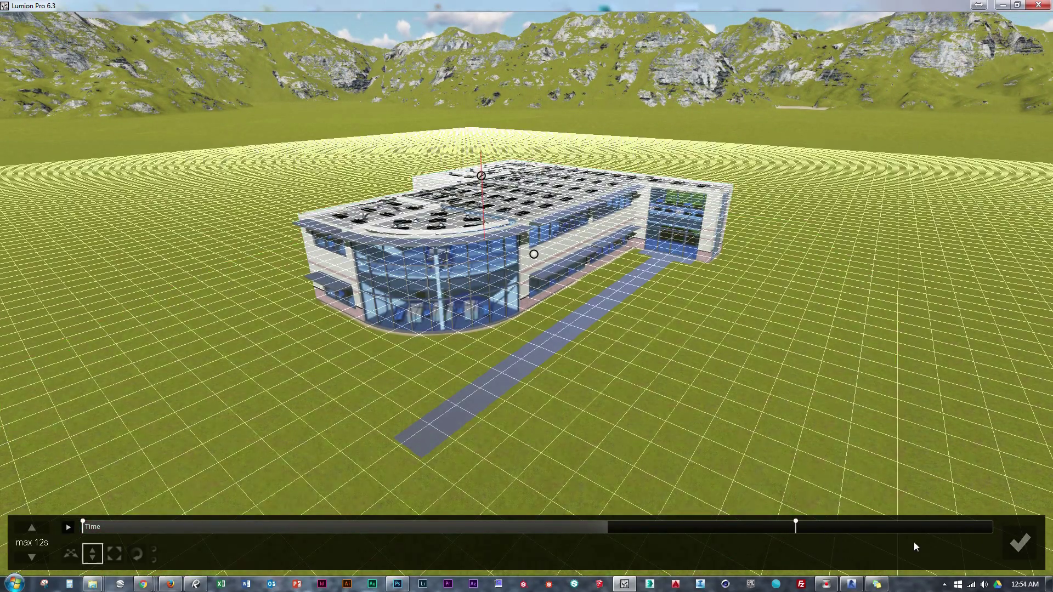
# Accept the advanced move animation and play the 1 - Flythrough clip, revealing the law office bottom to top.
pyautogui.click(1014, 545)
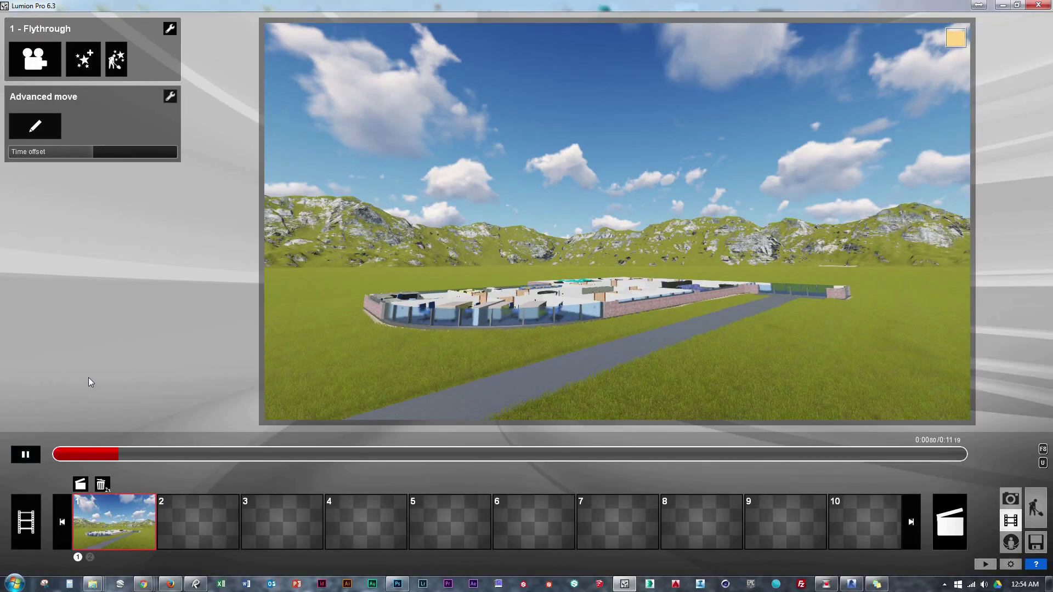